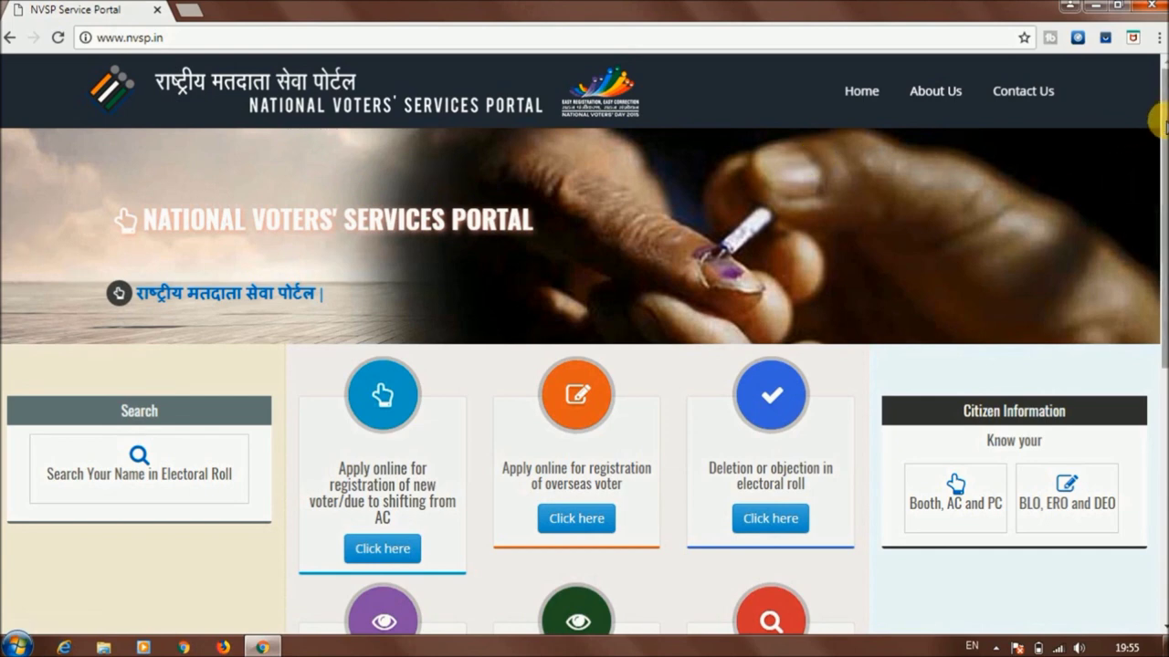
- Open the online application for registration of a new voter or due to shifting from AC
drag(1163, 120, 1161, 206)
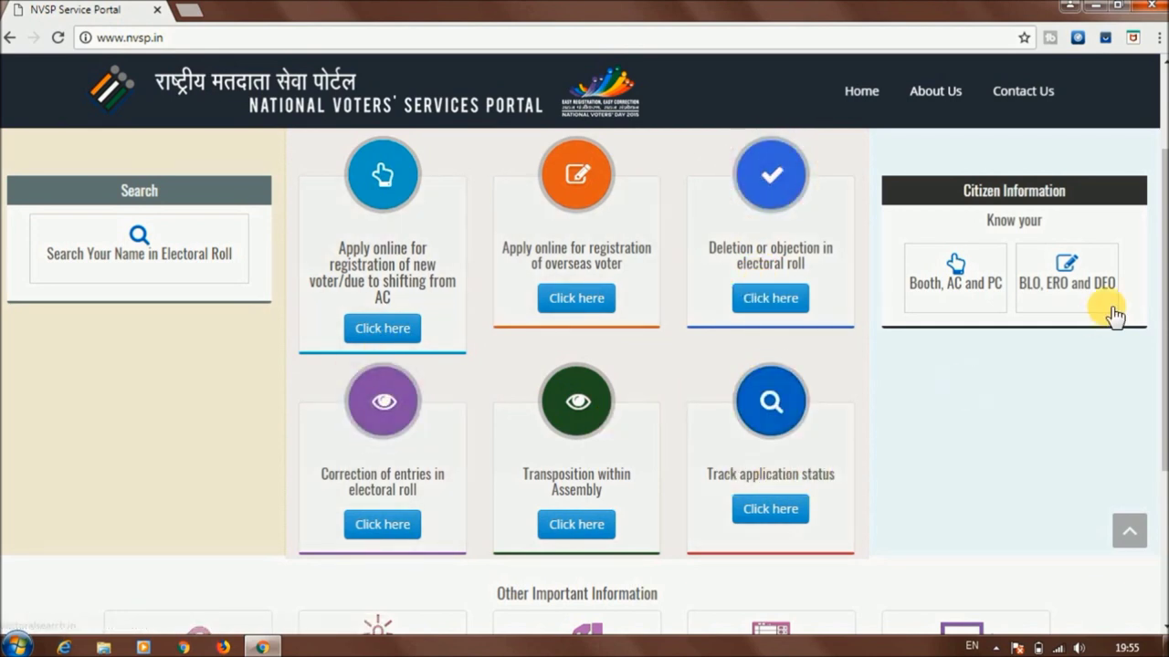
drag(1161, 283, 1159, 259)
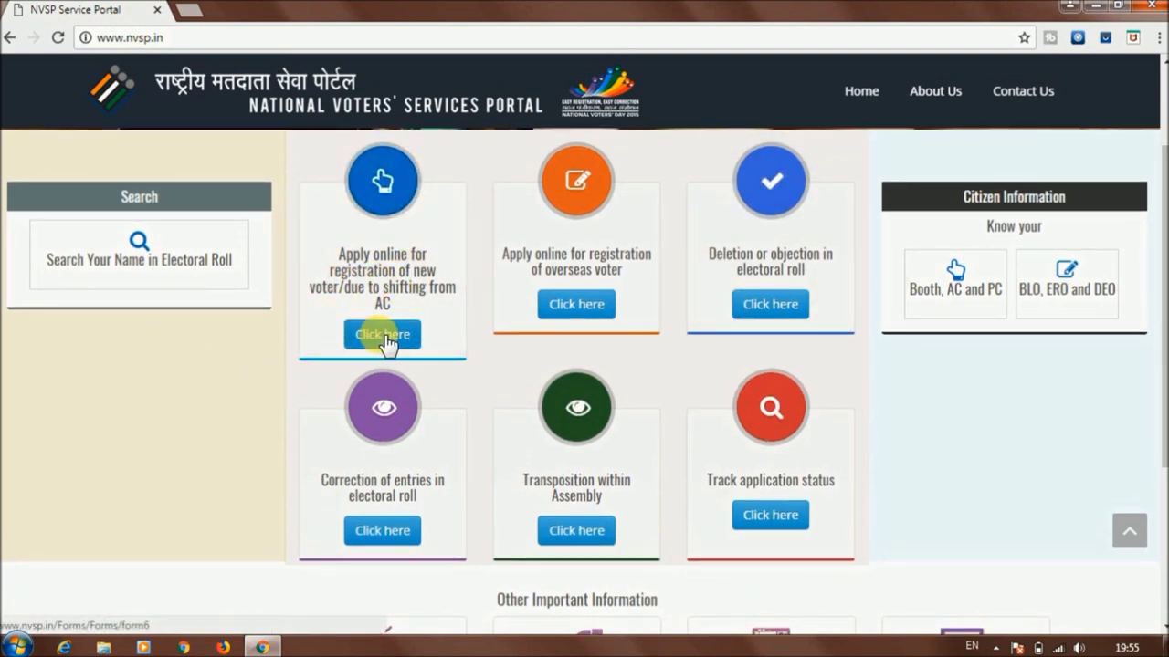
click(385, 336)
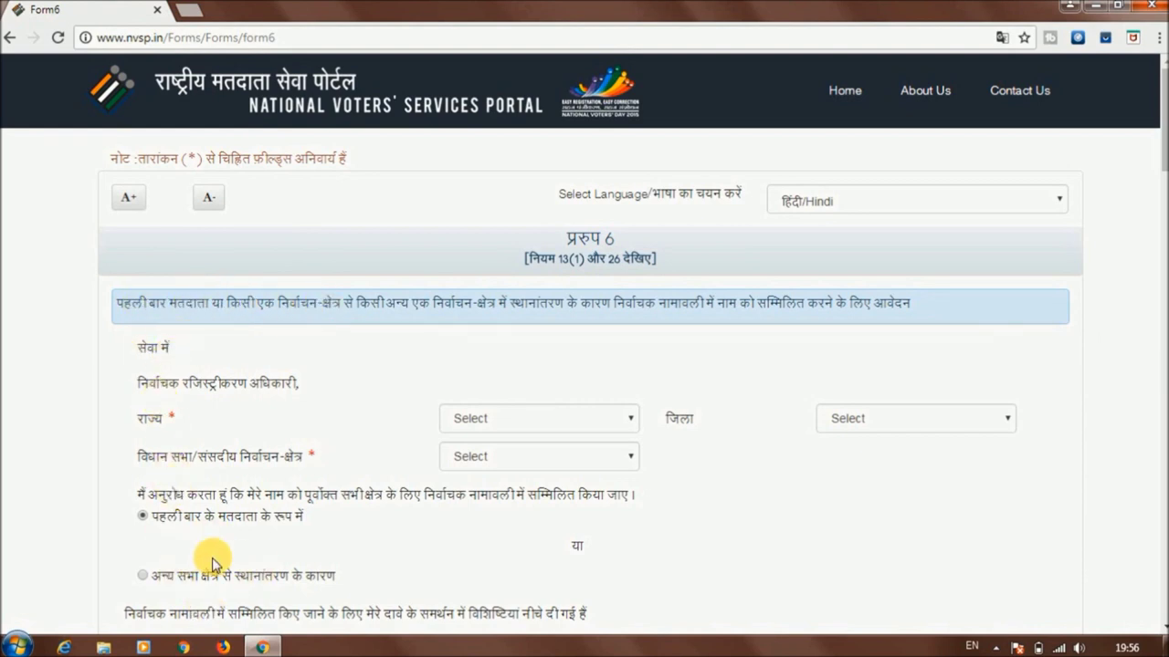
- Switch the form's language to English and back to Hindi
click(931, 202)
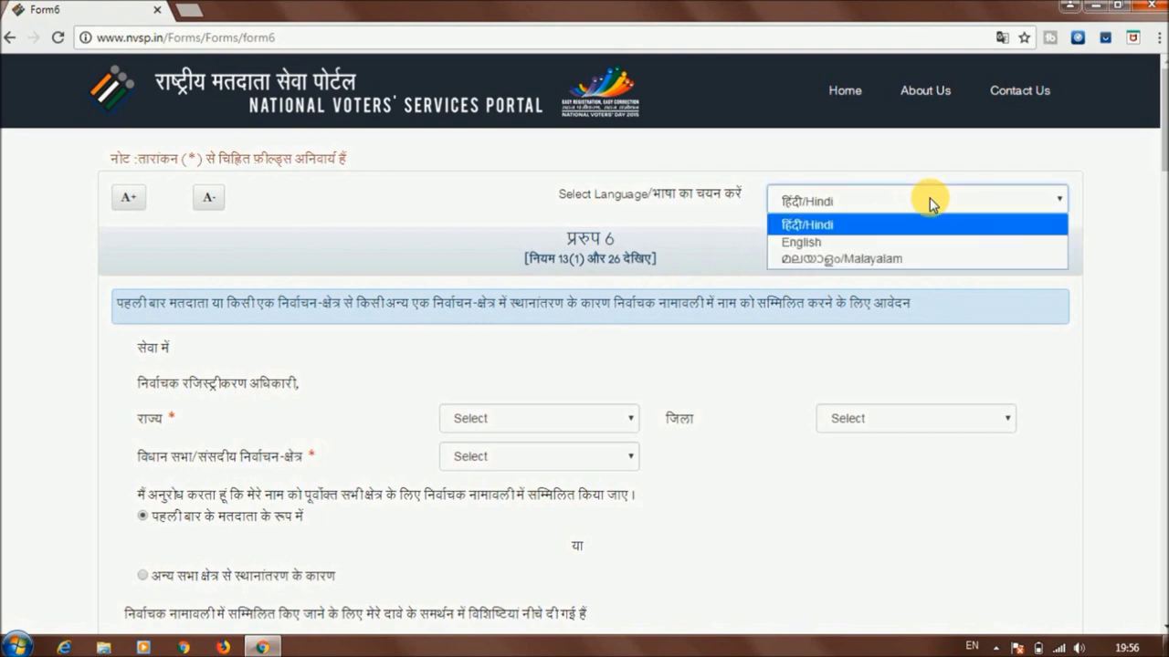
click(827, 243)
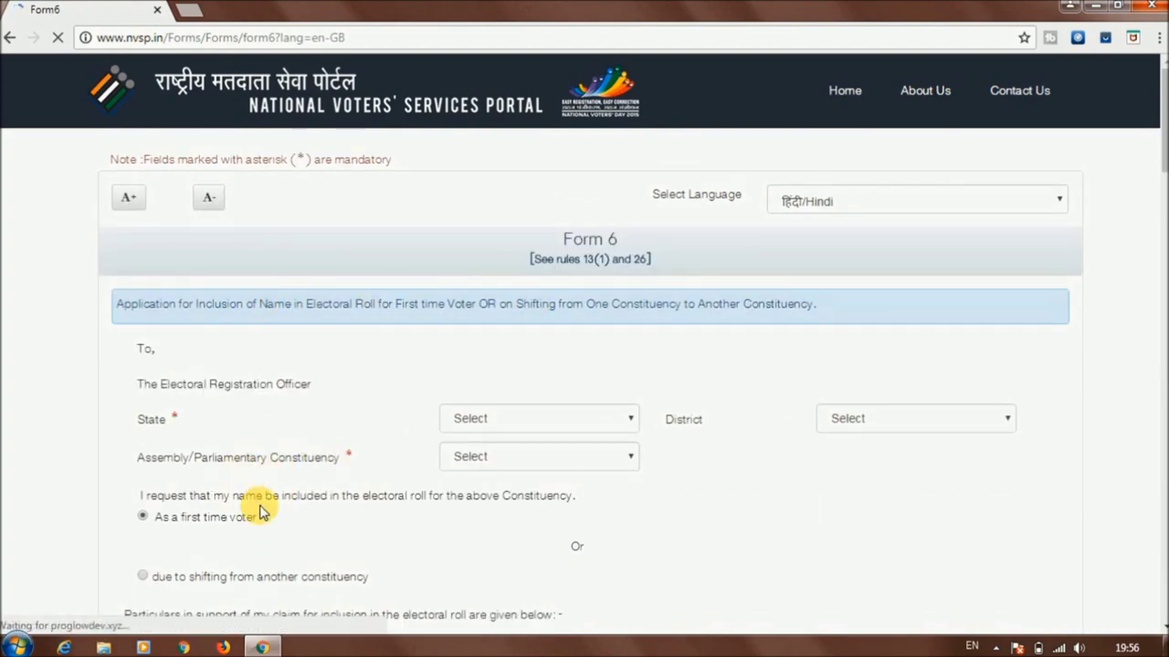
scroll(281, 518, down, 5)
scroll(282, 518, up, 5)
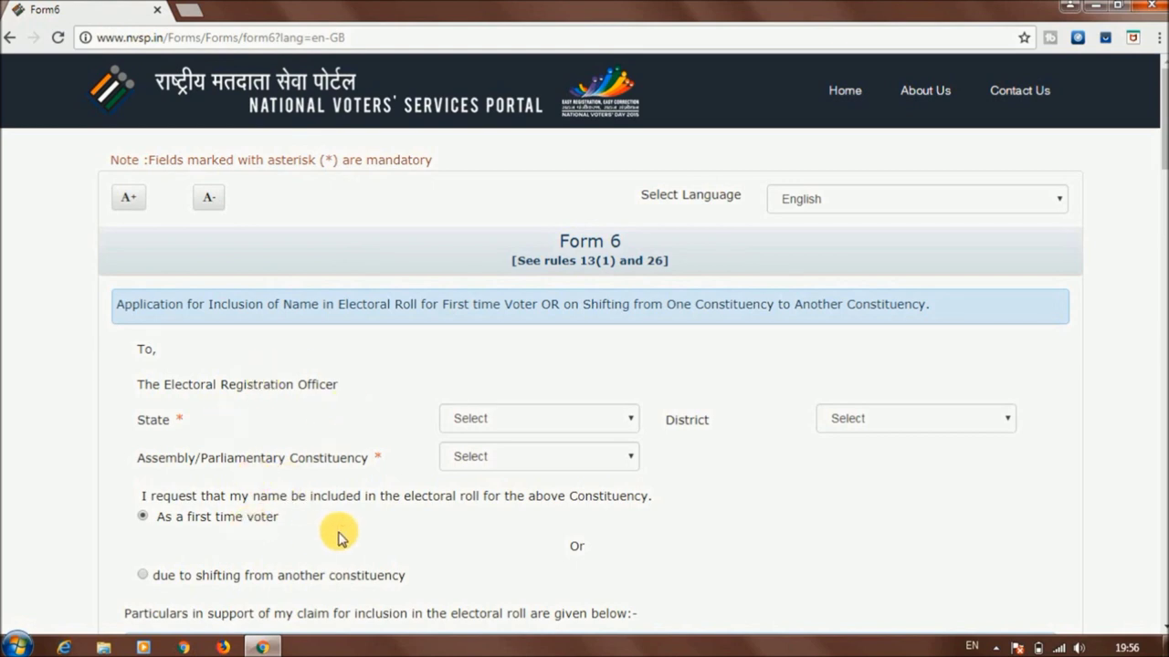
click(884, 201)
click(858, 225)
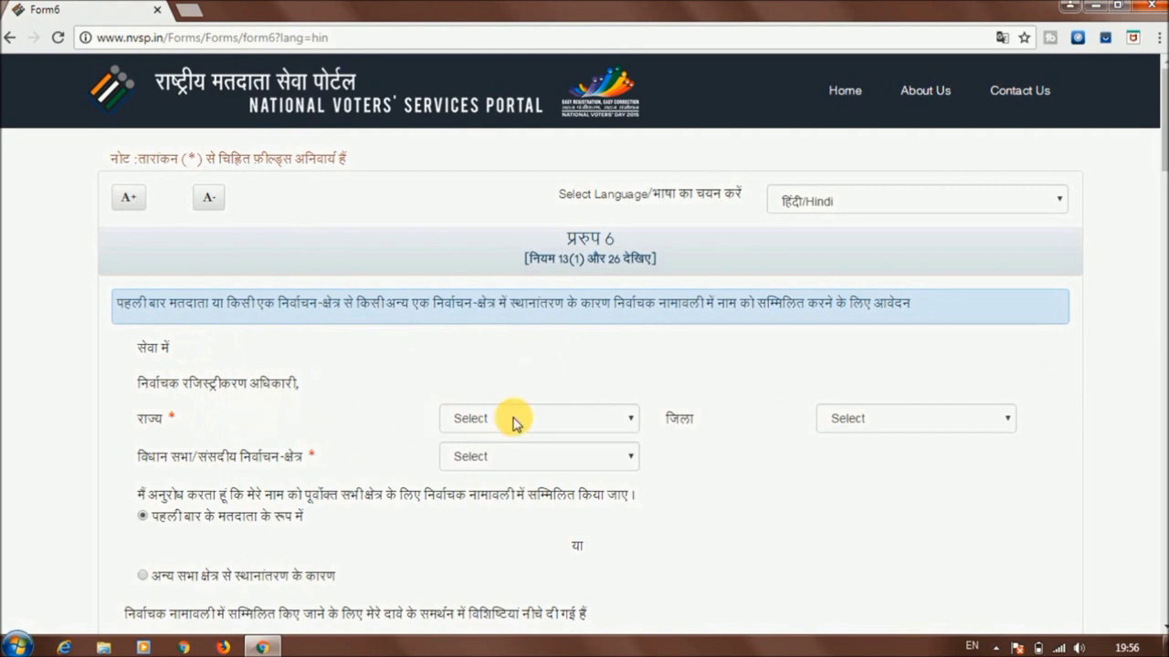
- Set the state to Jharkhand and choose the applicant's district
click(548, 416)
click(539, 348)
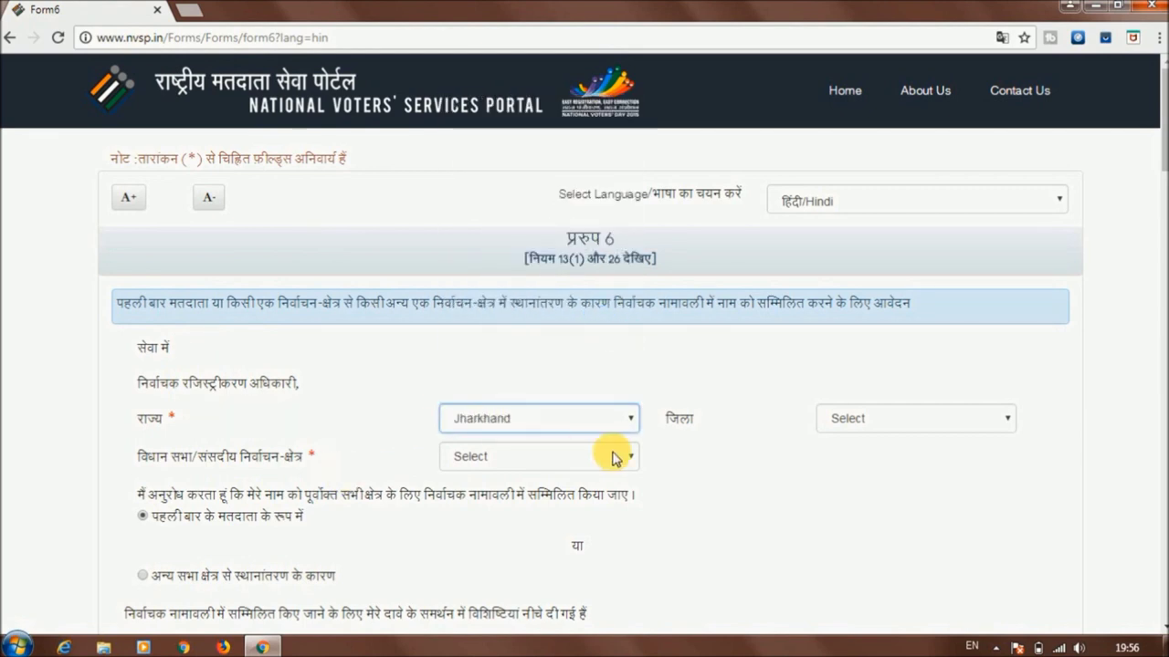
click(870, 418)
click(971, 290)
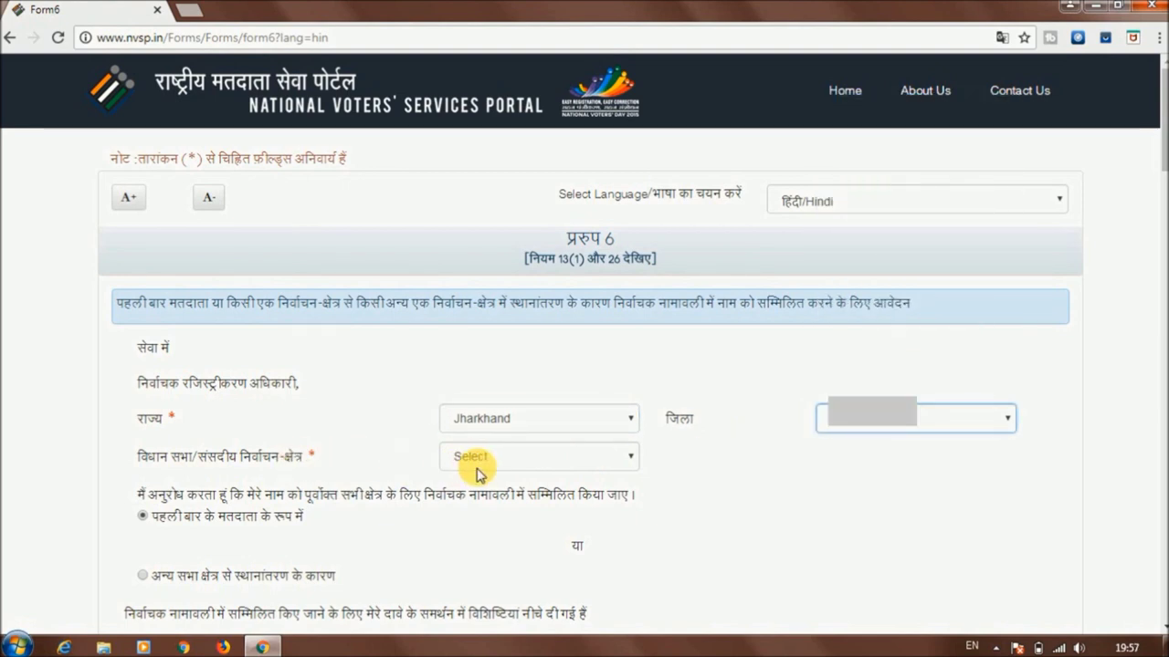
- Enter the applicant's name in English and fill in its regional-language version in the mandatory particulars
scroll(517, 473, down, 5)
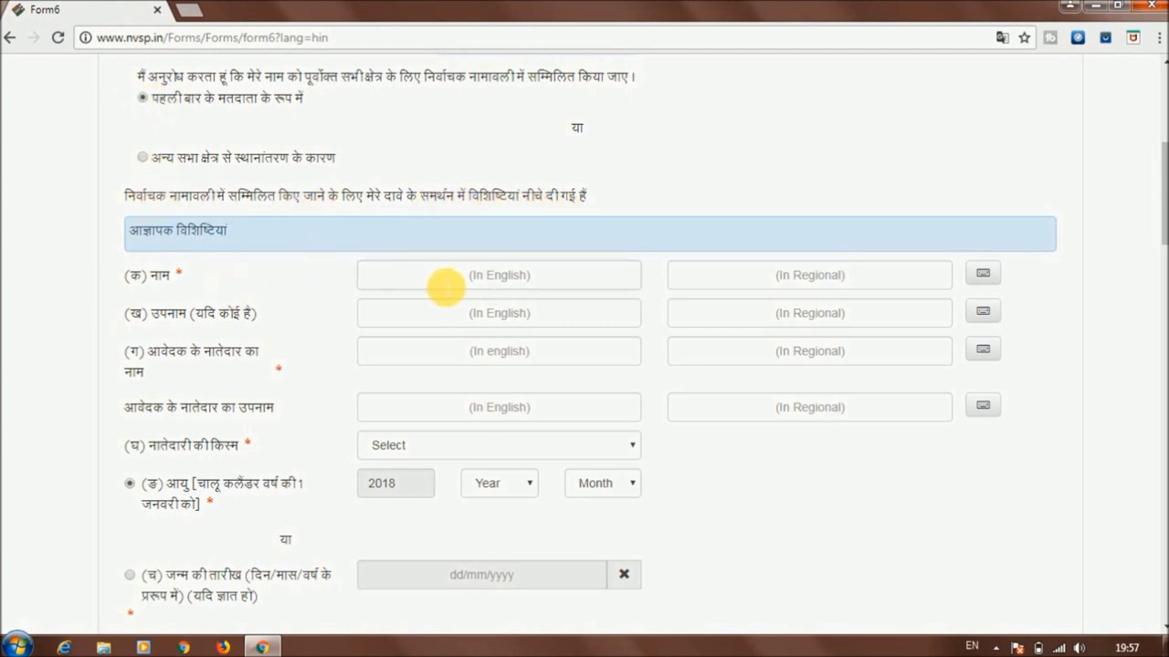
click(490, 279)
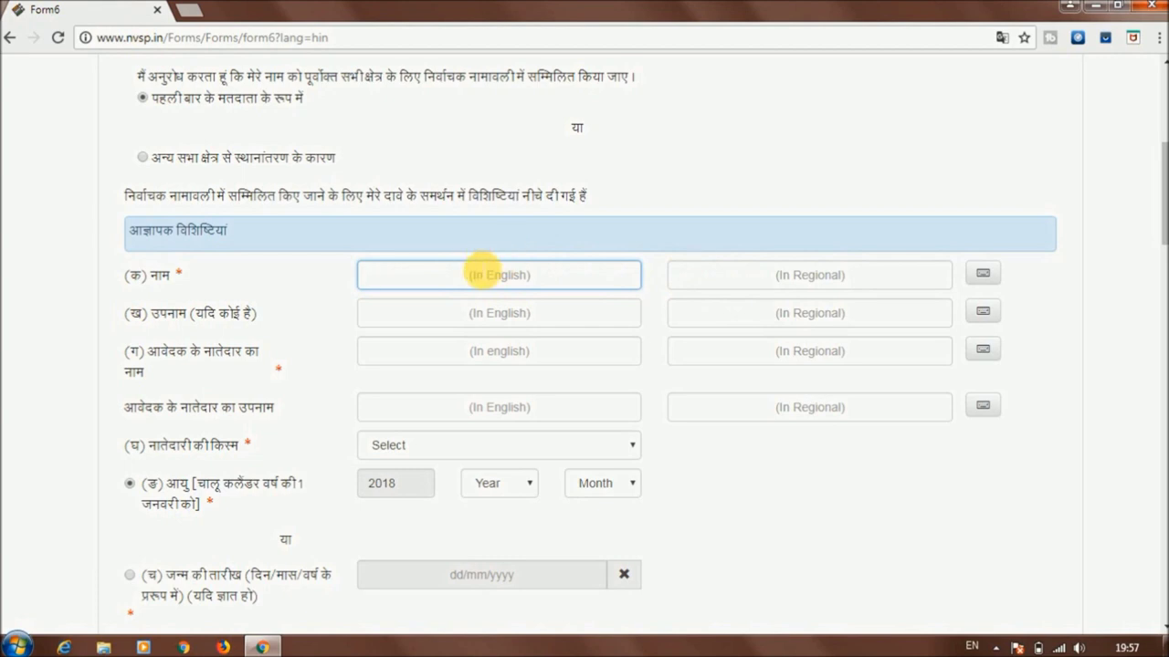
key(Caps_Lock)
text(H)
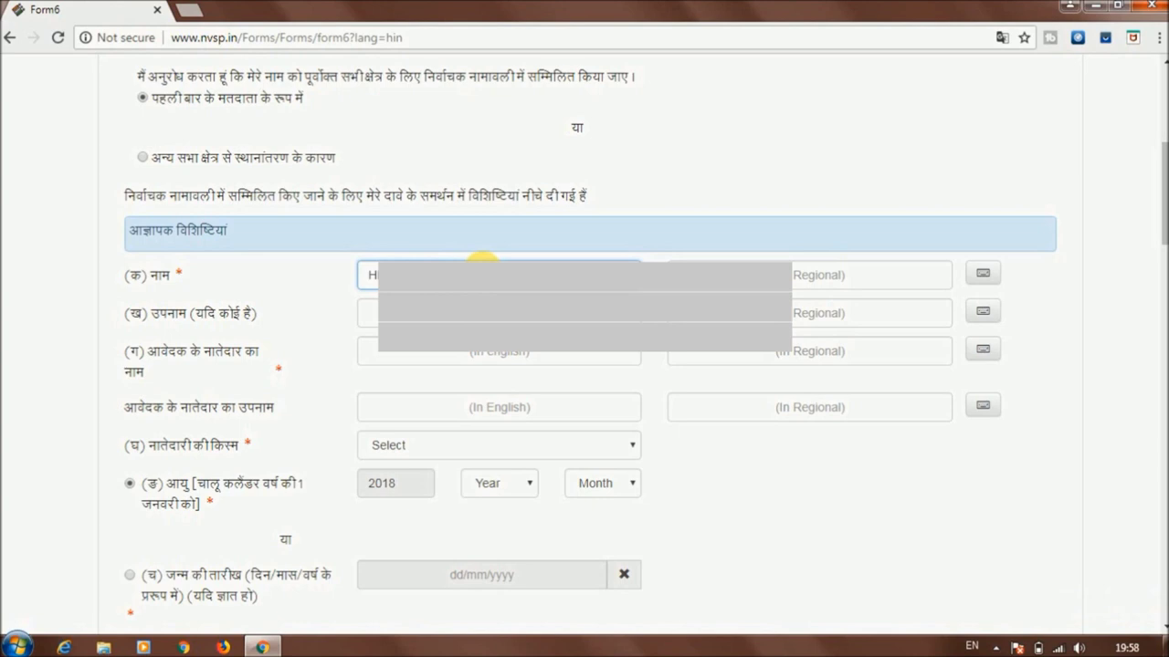
click(809, 274)
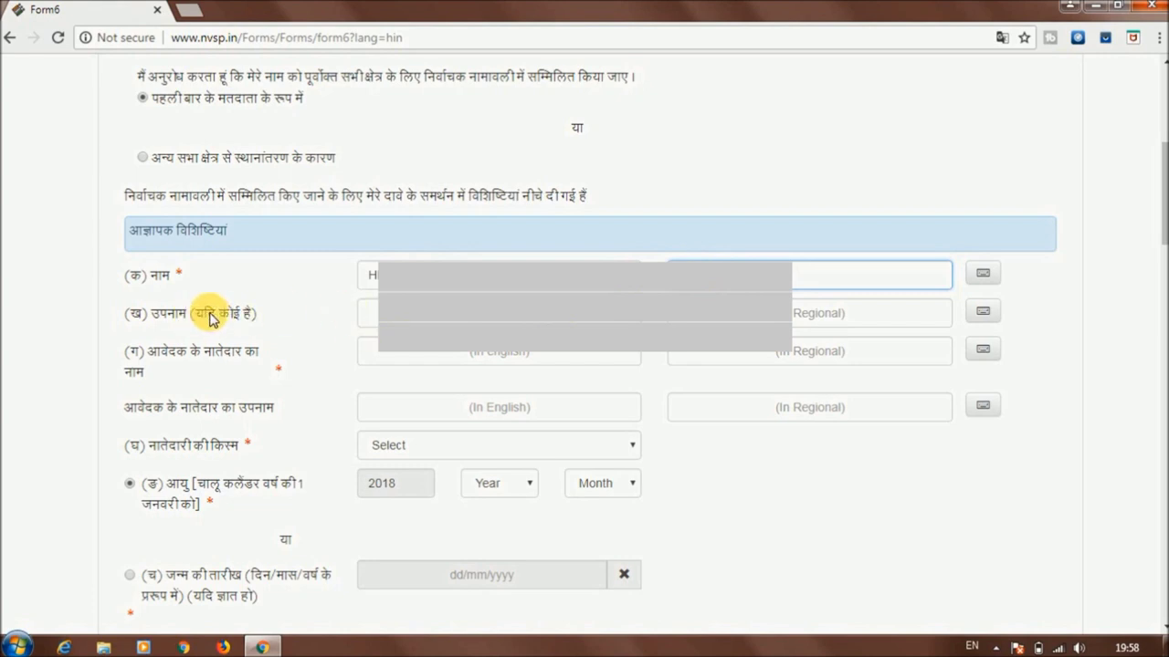
- Enter the relative's name in English and the regional language, and set the relation type to Husband
click(381, 362)
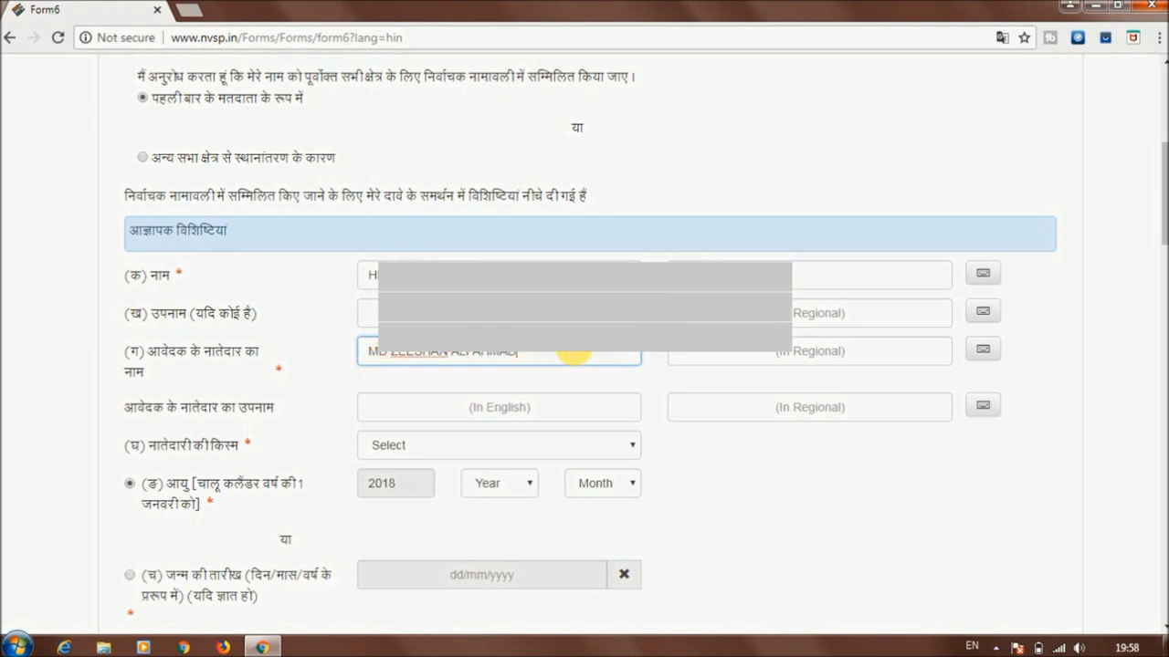
click(729, 354)
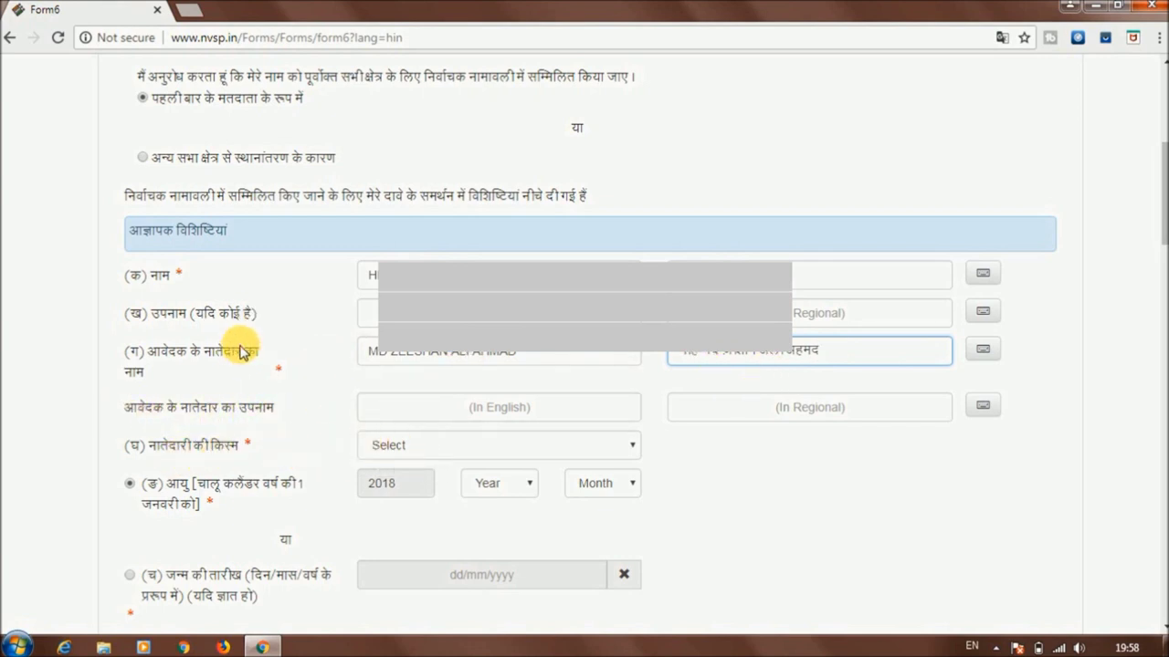
click(486, 449)
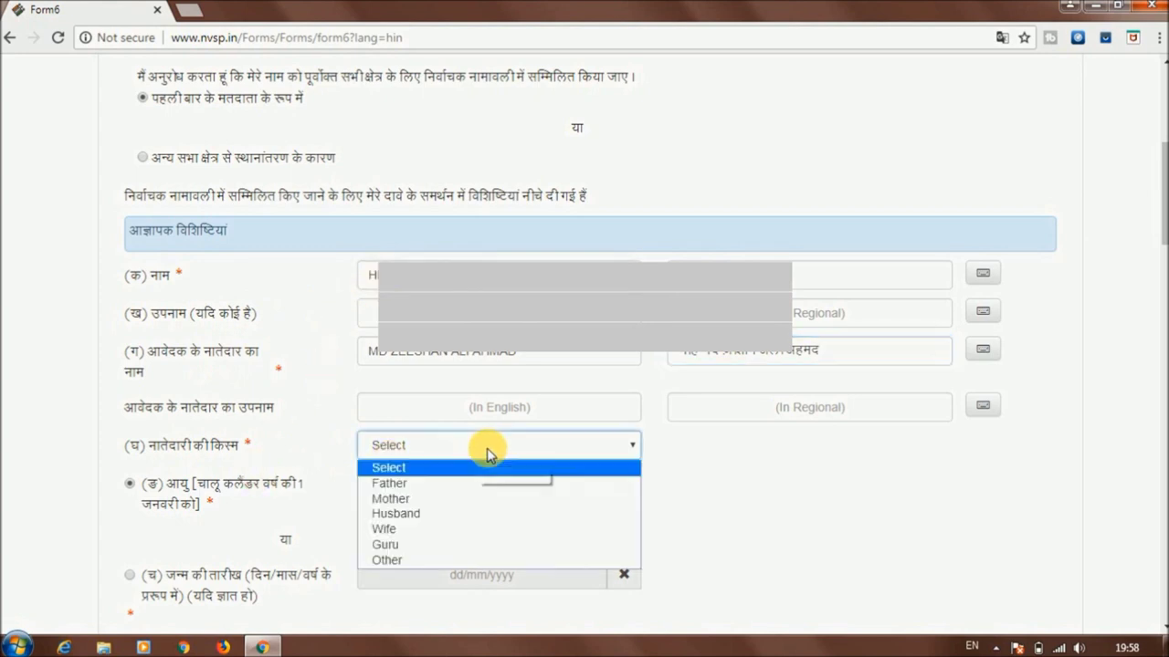
click(490, 515)
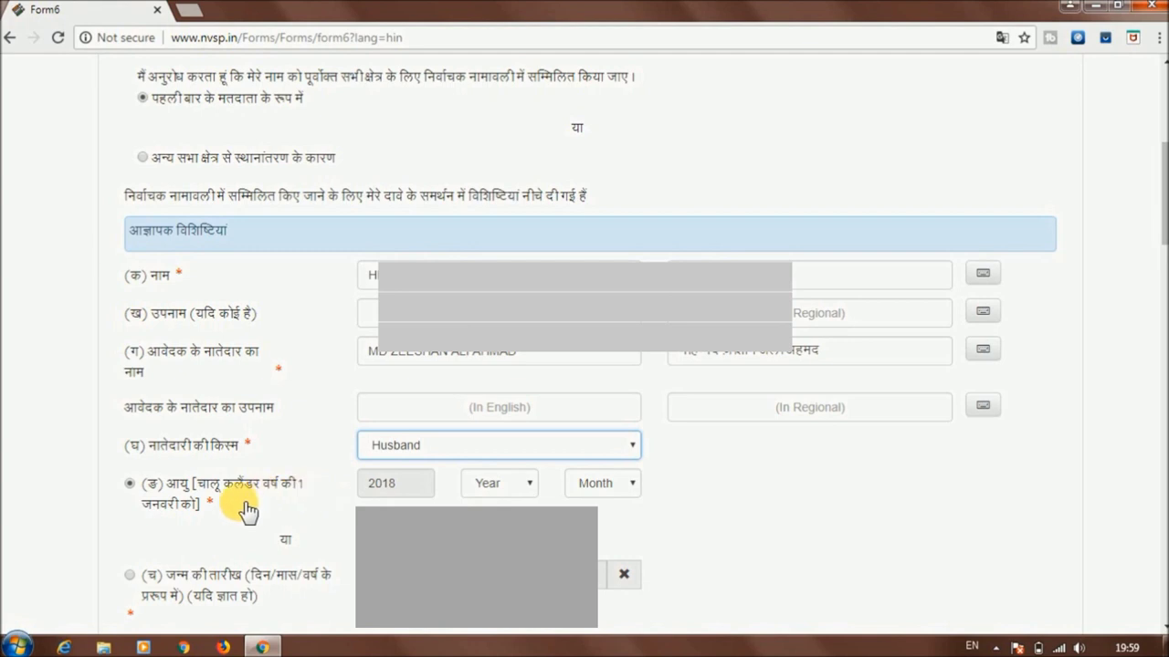
- Choose the date of birth option instead of age, enter the applicant's date of birth, and select the gender
scroll(1153, 233, down, 4)
scroll(1156, 233, down, 1)
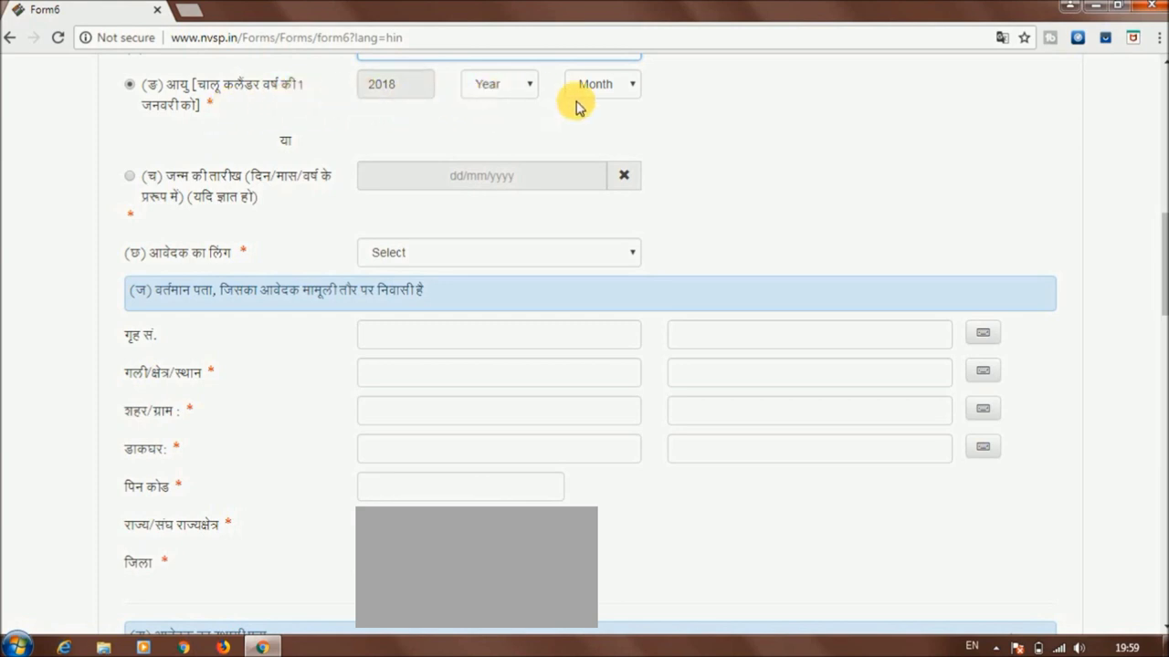
click(129, 177)
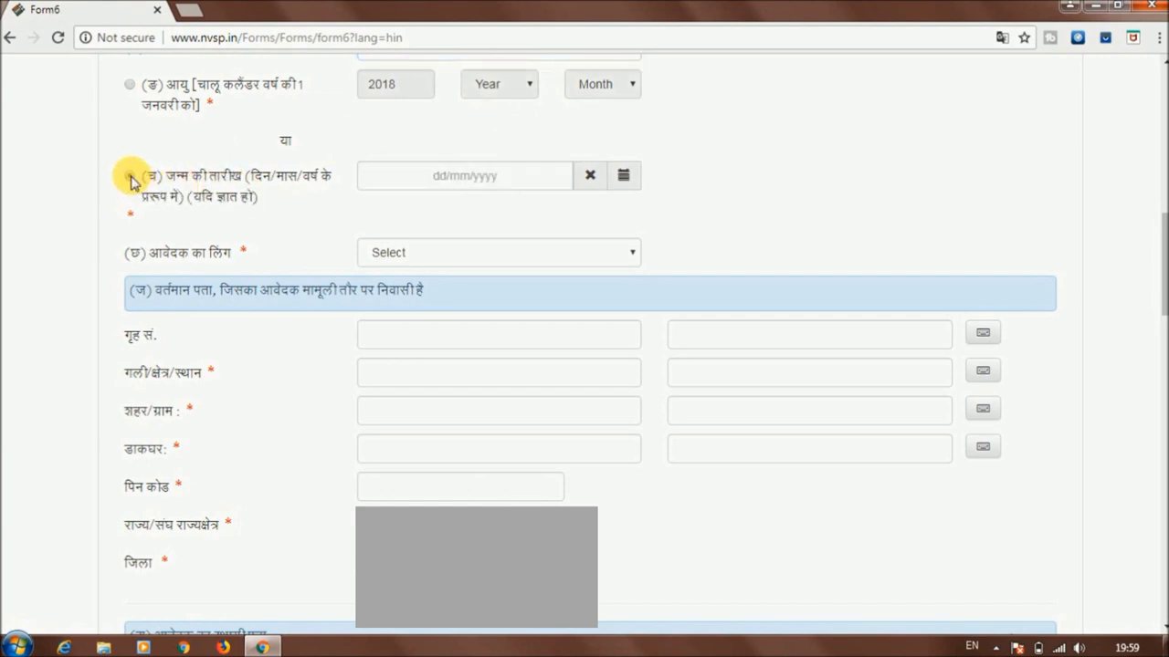
click(399, 181)
click(500, 209)
click(485, 481)
click(381, 301)
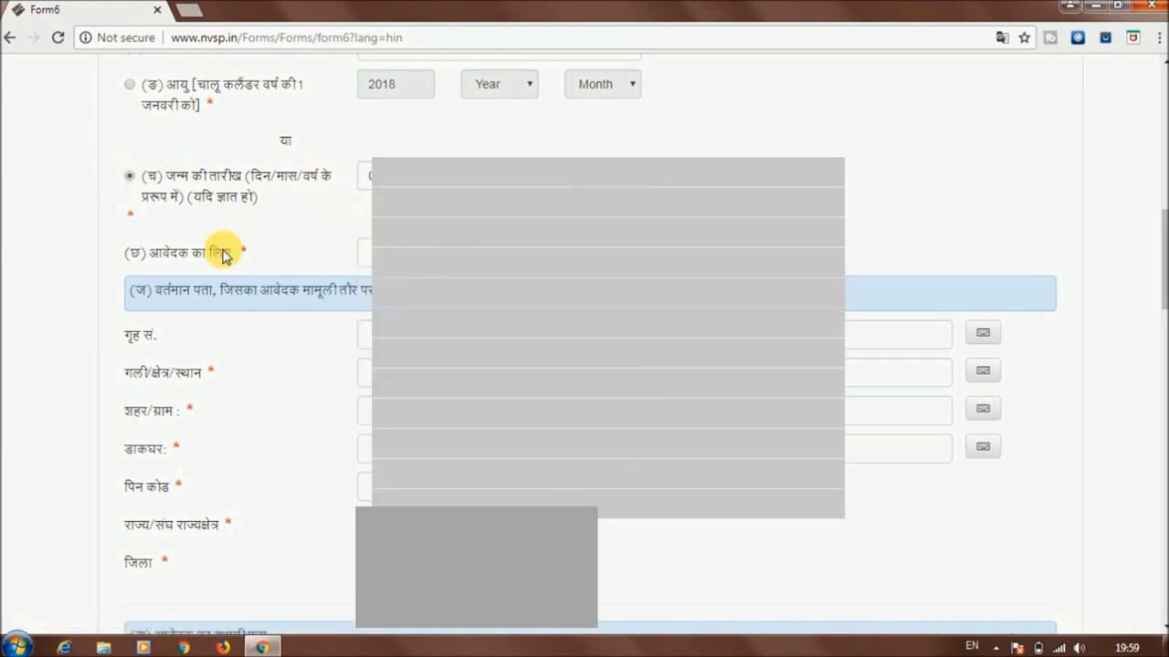
click(411, 253)
click(411, 306)
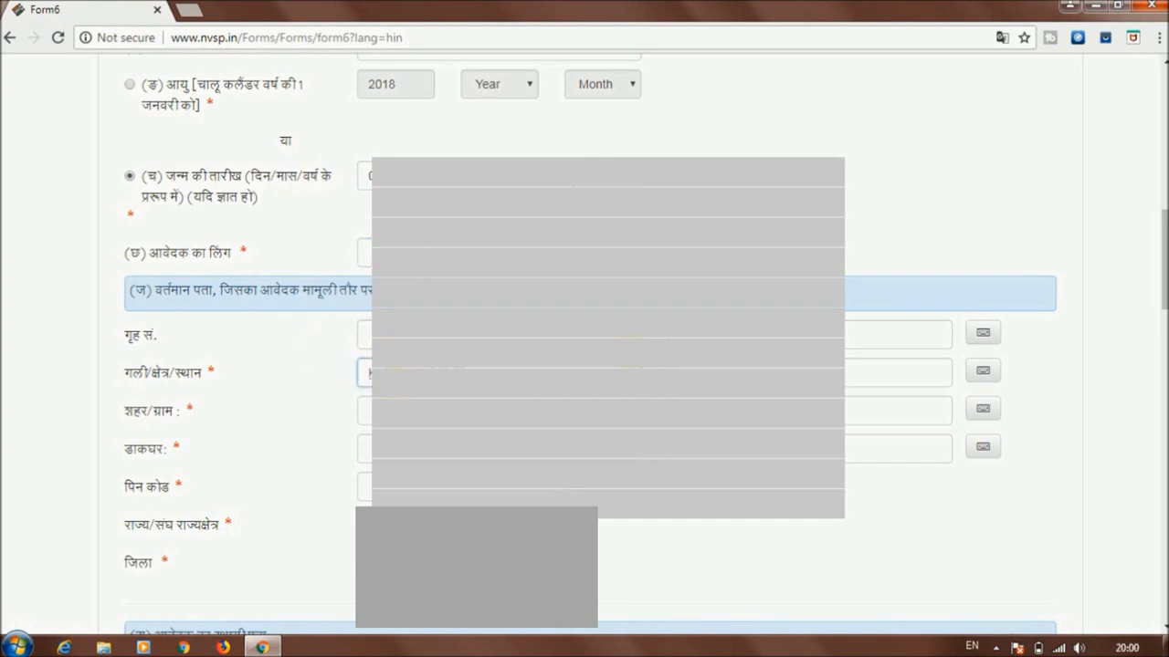
- Fill in the applicant's current address with its postal code, and mark the permanent address as the same
click(368, 411)
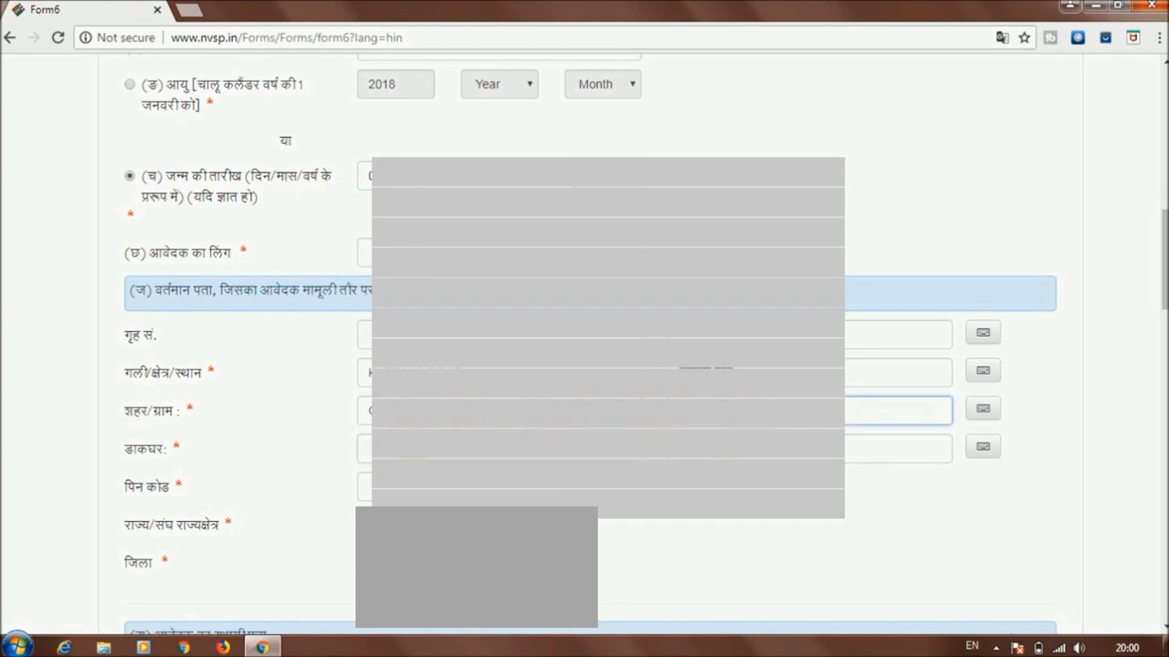
click(366, 452)
click(368, 487)
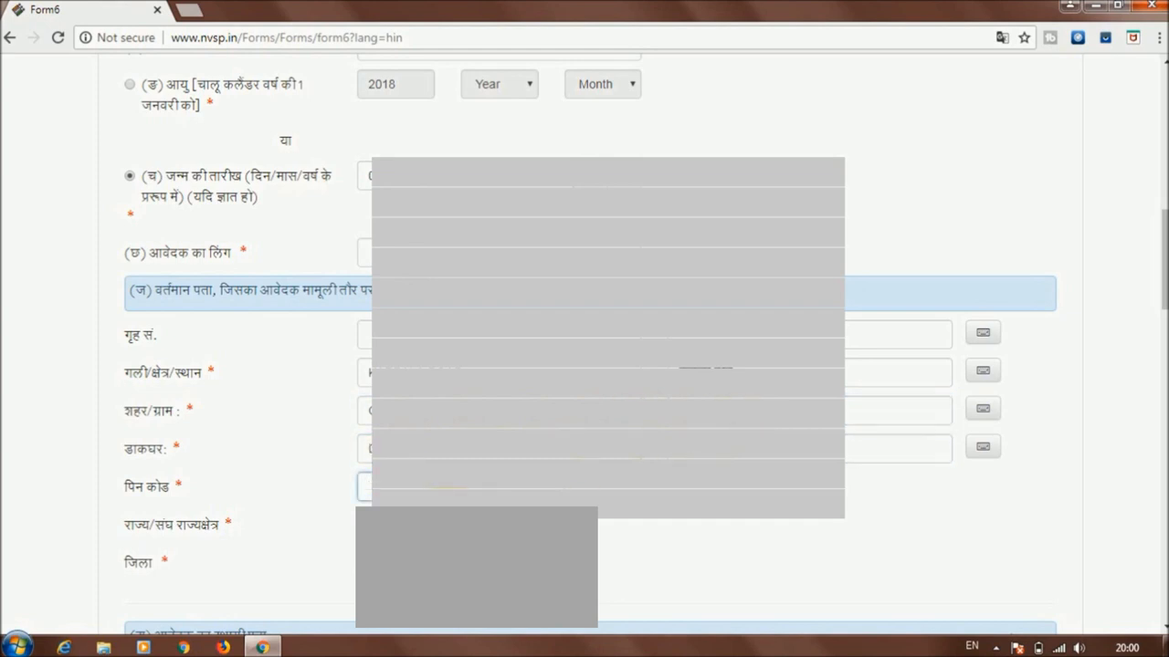
scroll(1012, 456, down, 6)
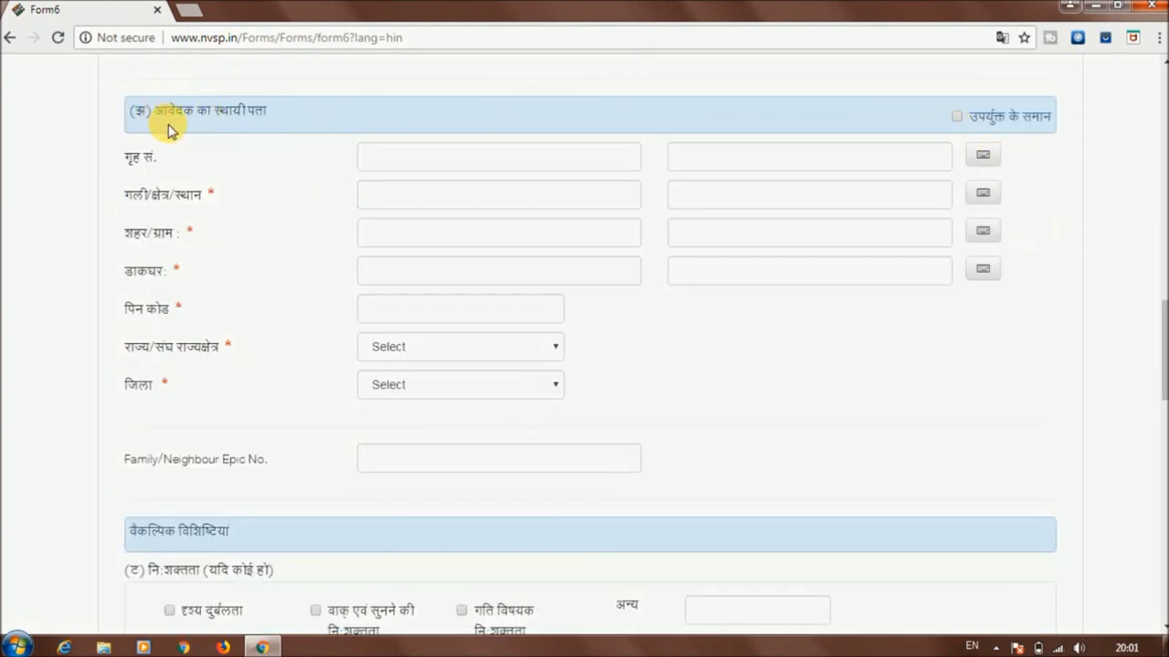
click(957, 119)
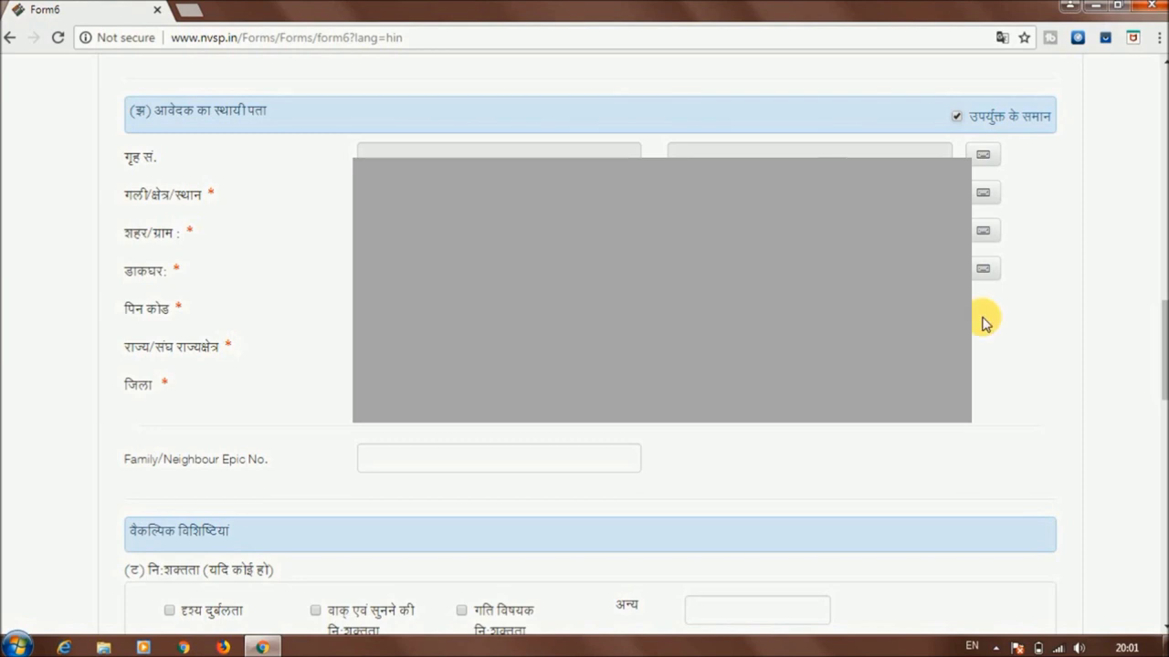
drag(1161, 313, 1162, 370)
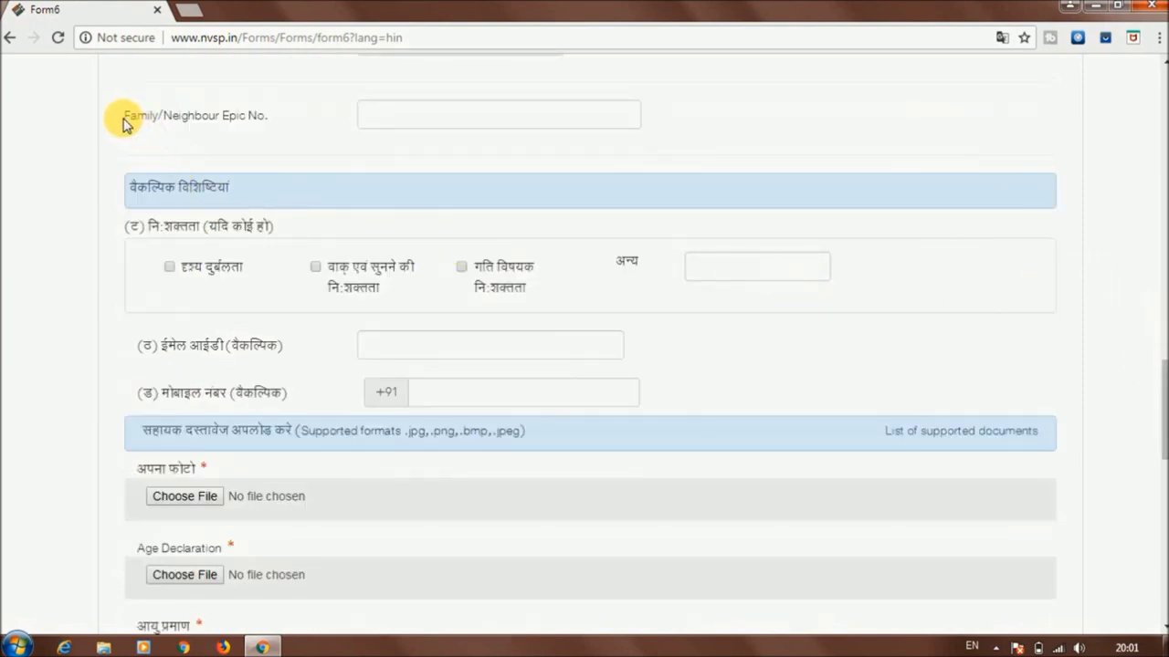
drag(125, 123, 277, 130)
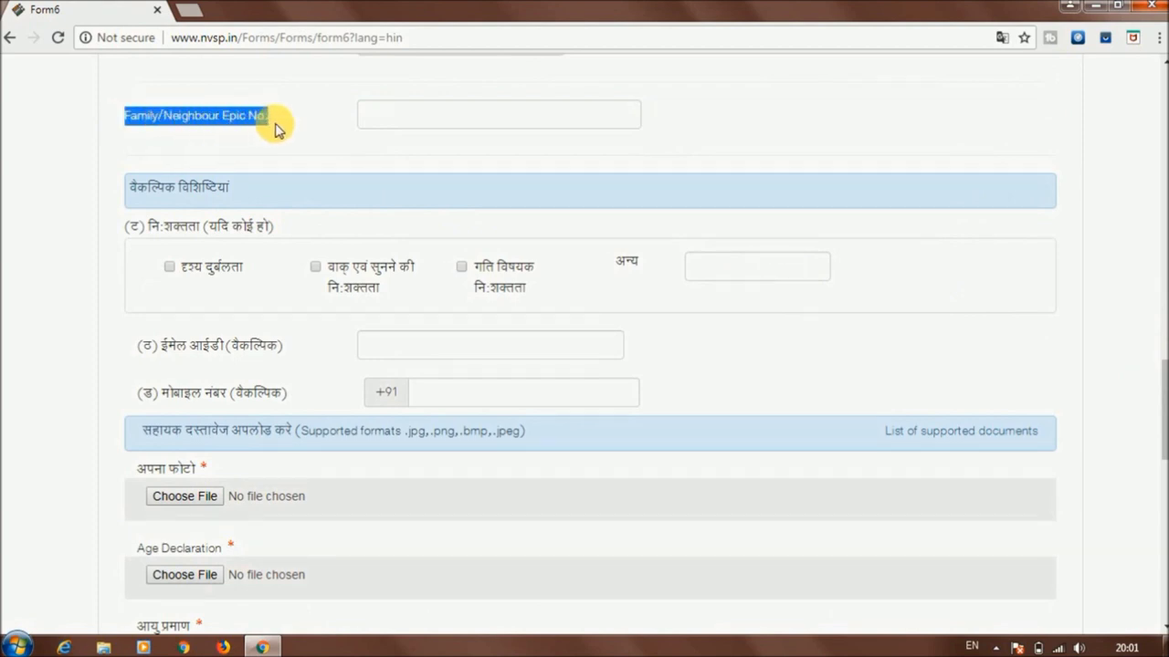
click(278, 128)
click(396, 113)
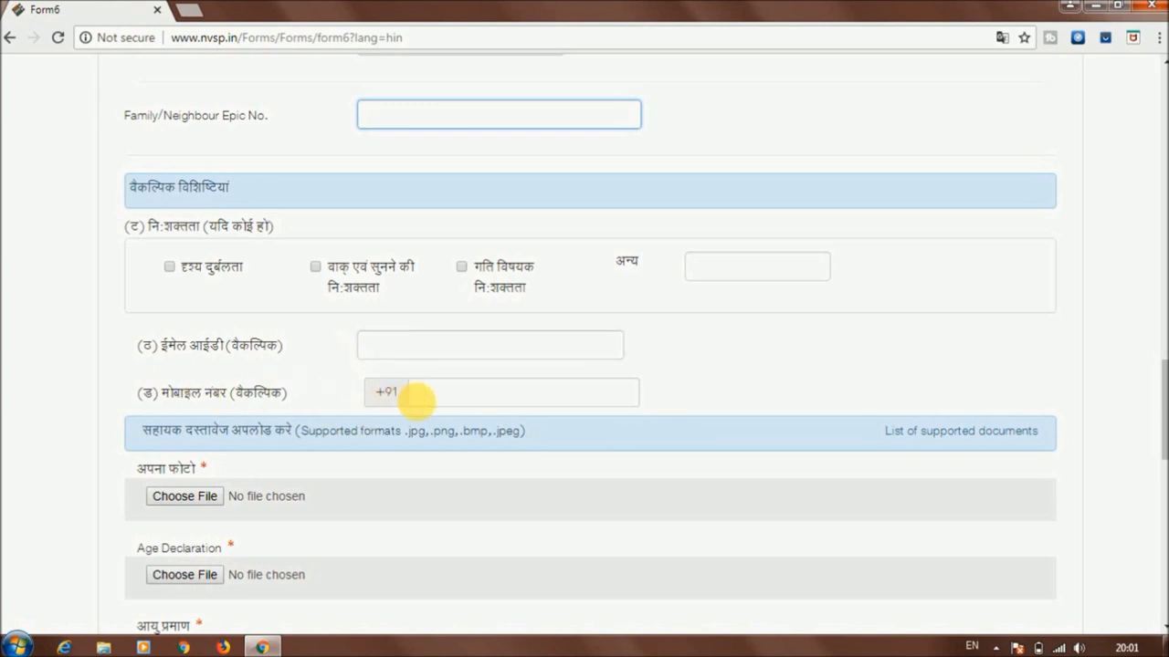
- Fill in the applicant's e-mail address and mobile number in the optional particulars
click(395, 349)
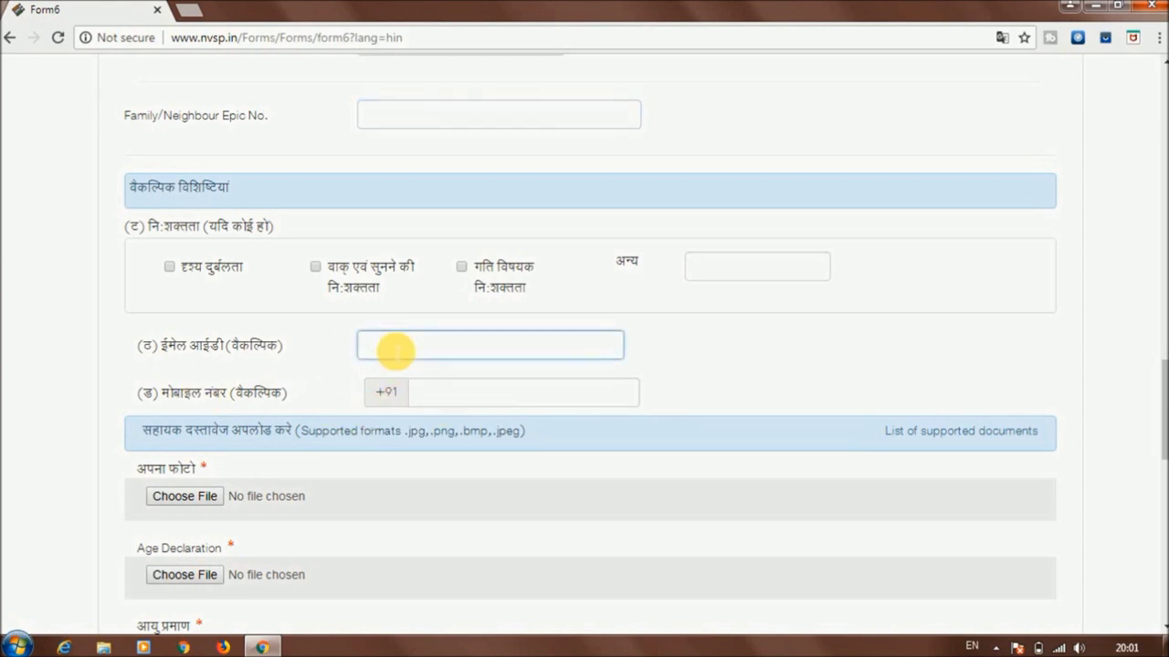
click(392, 351)
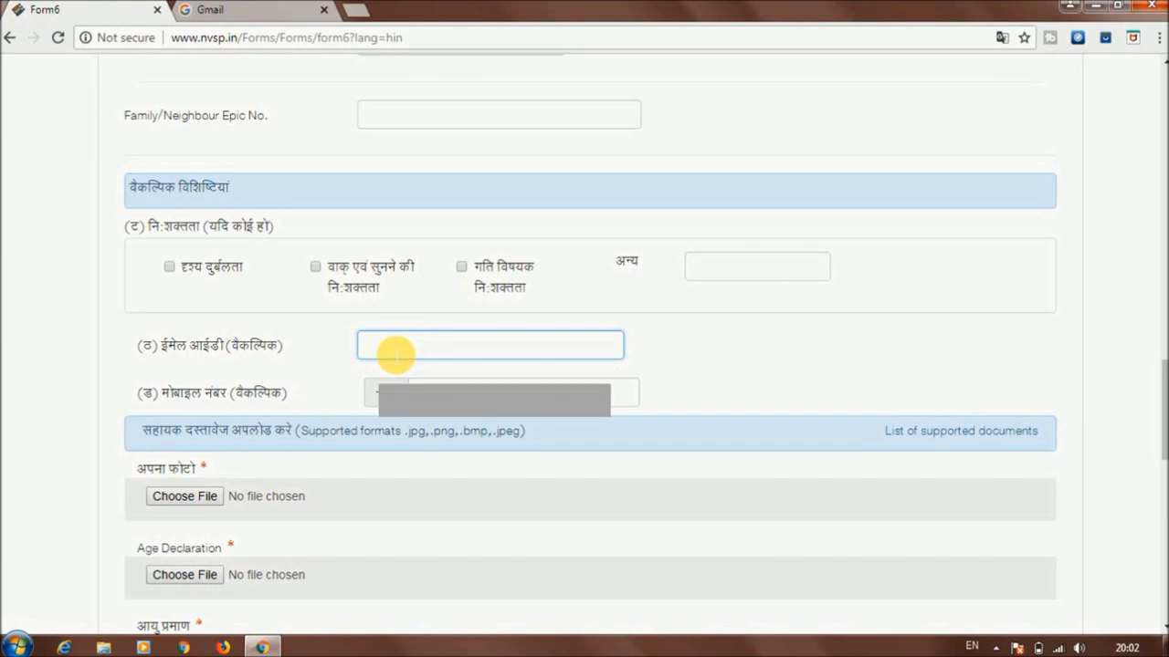
text(hp)
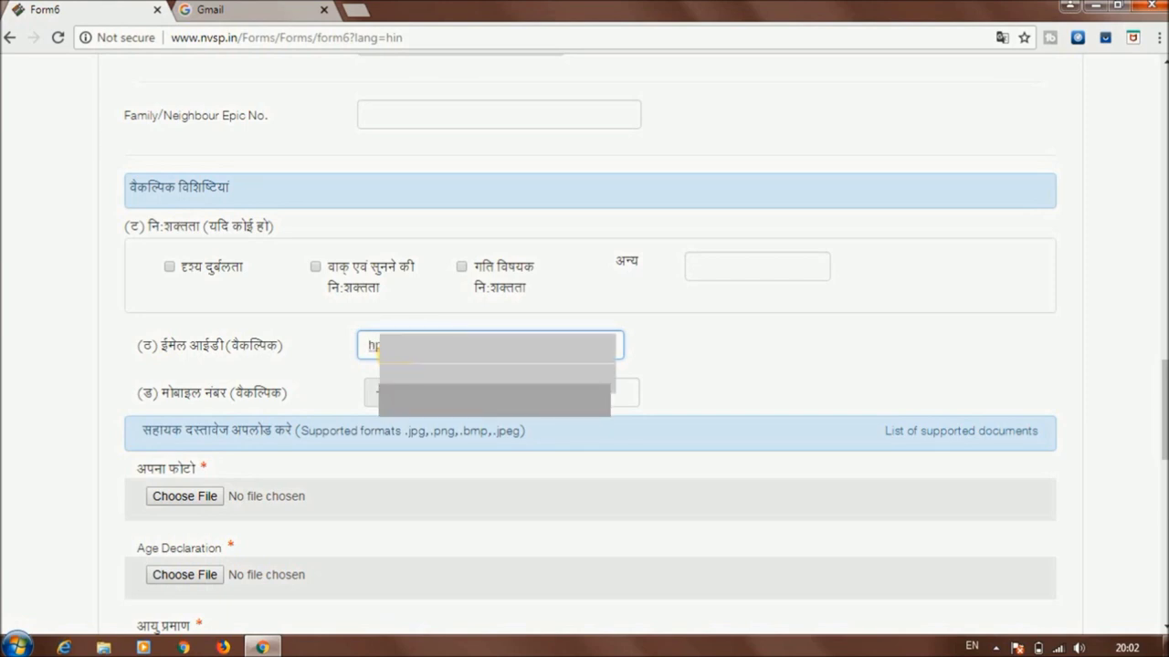
click(443, 407)
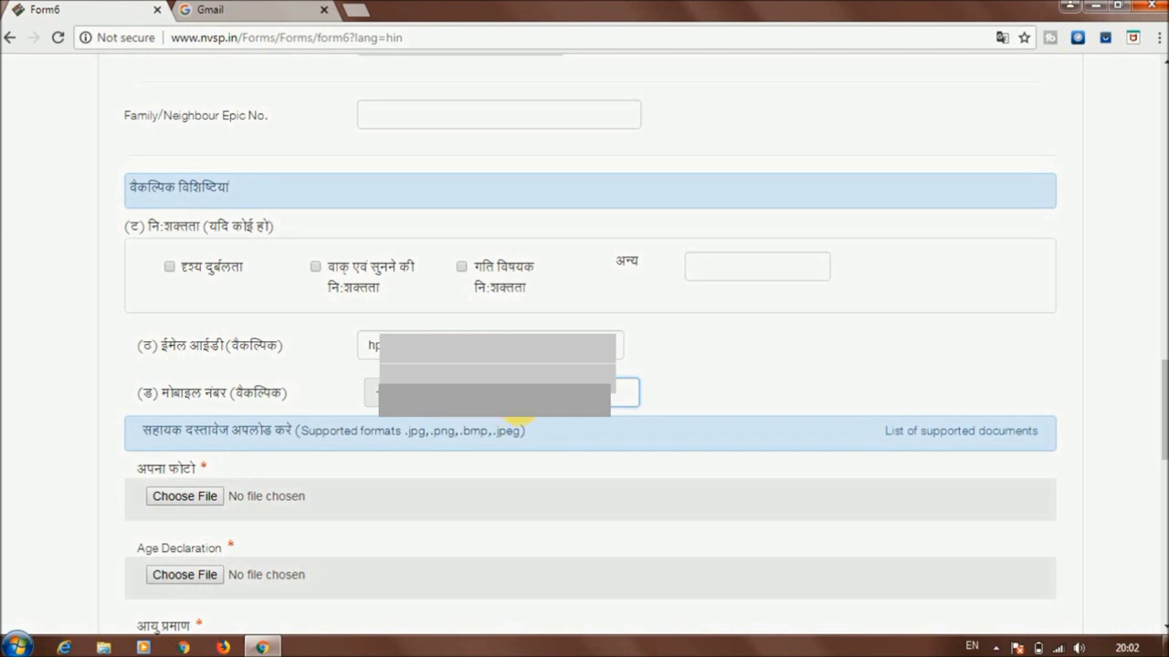
- Examine the supported file formats listed for the supporting document uploads
scroll(913, 360, down, 4)
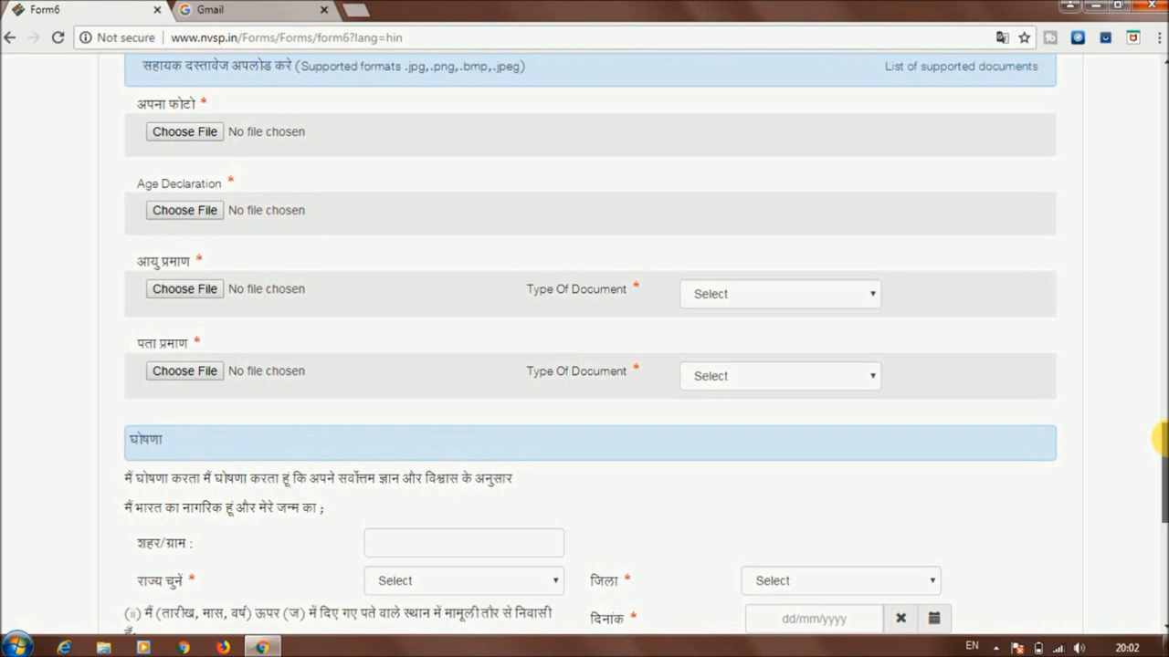
drag(1160, 440, 1159, 439)
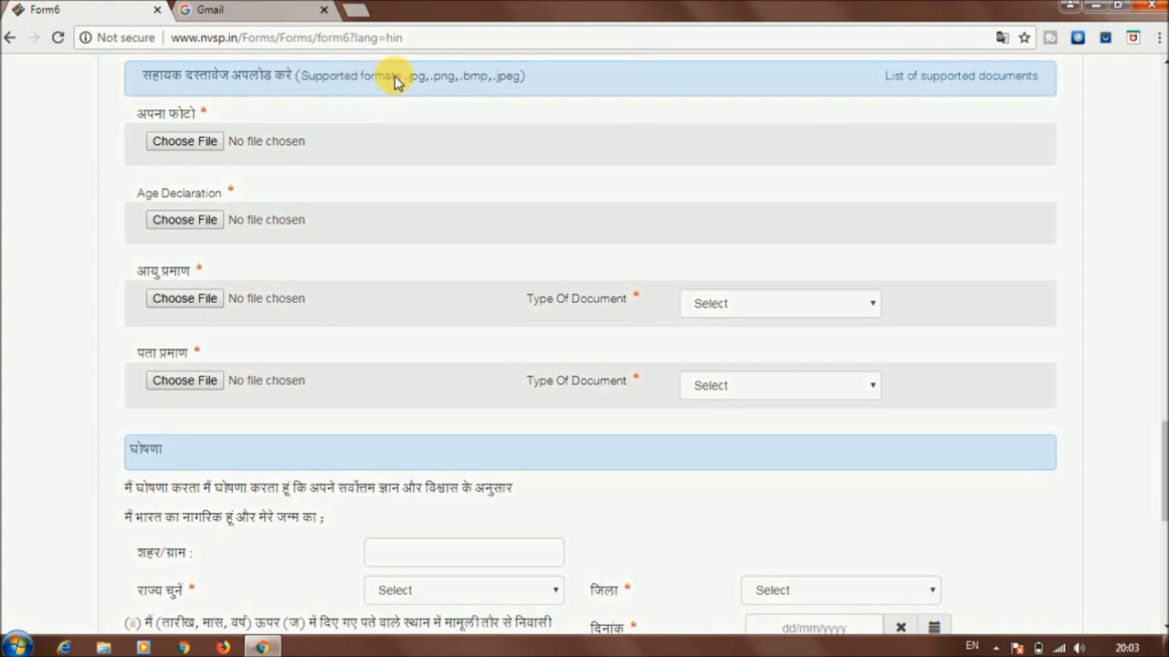
drag(405, 78, 527, 89)
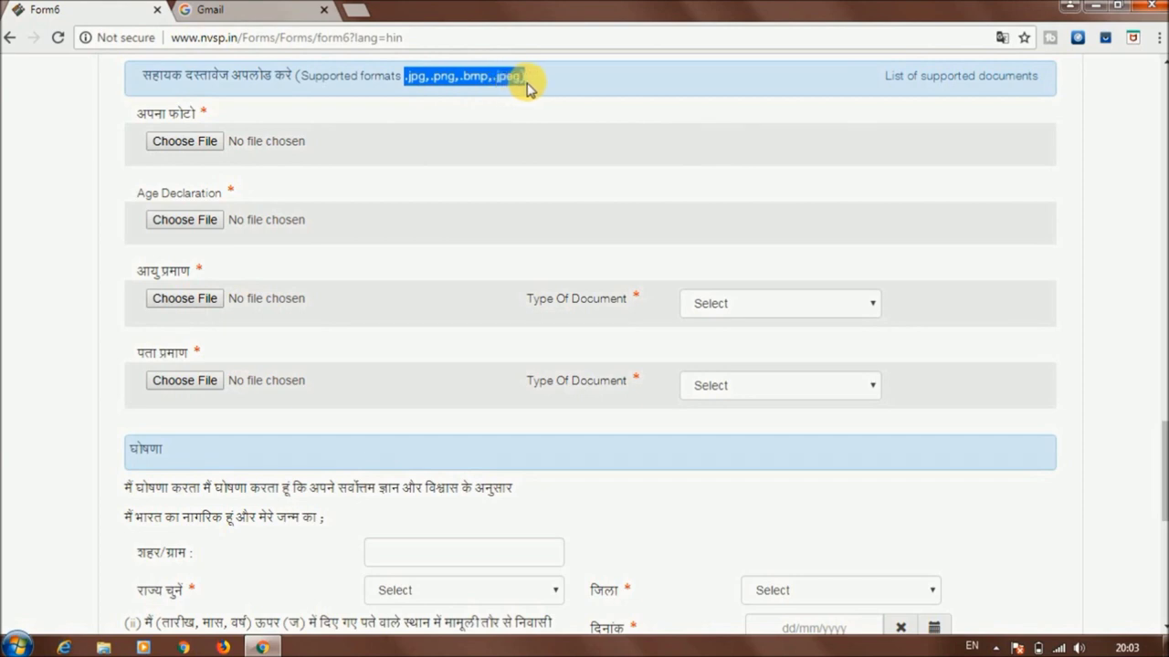
- Examine the accepted document types for the age proof and the address proof
click(526, 87)
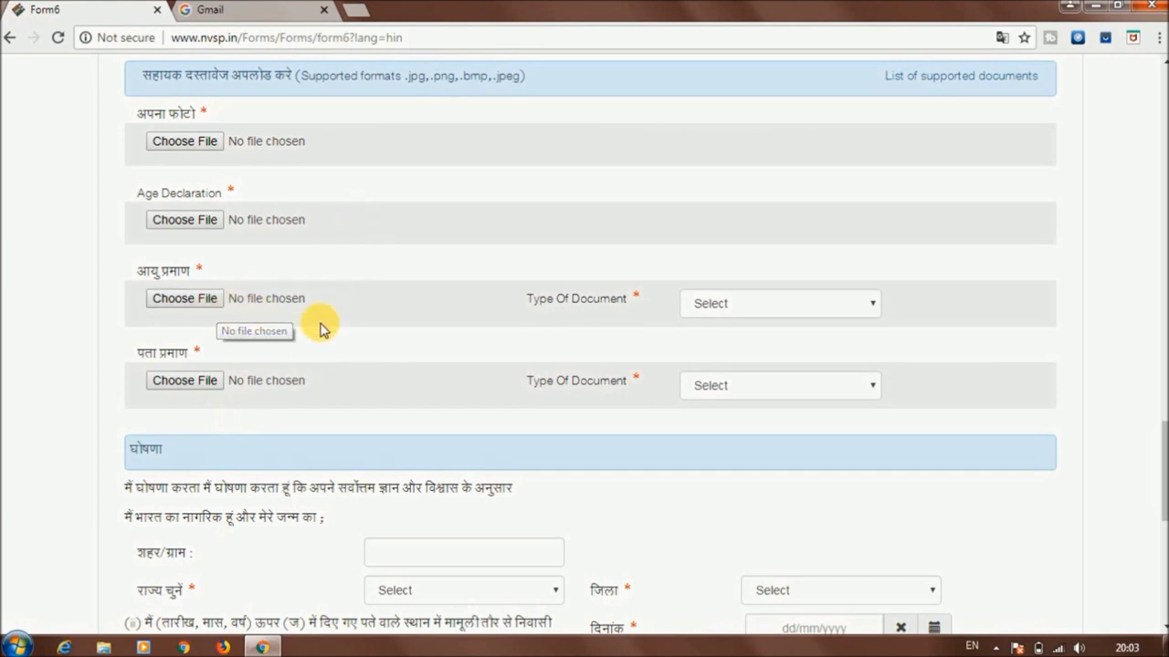
click(776, 306)
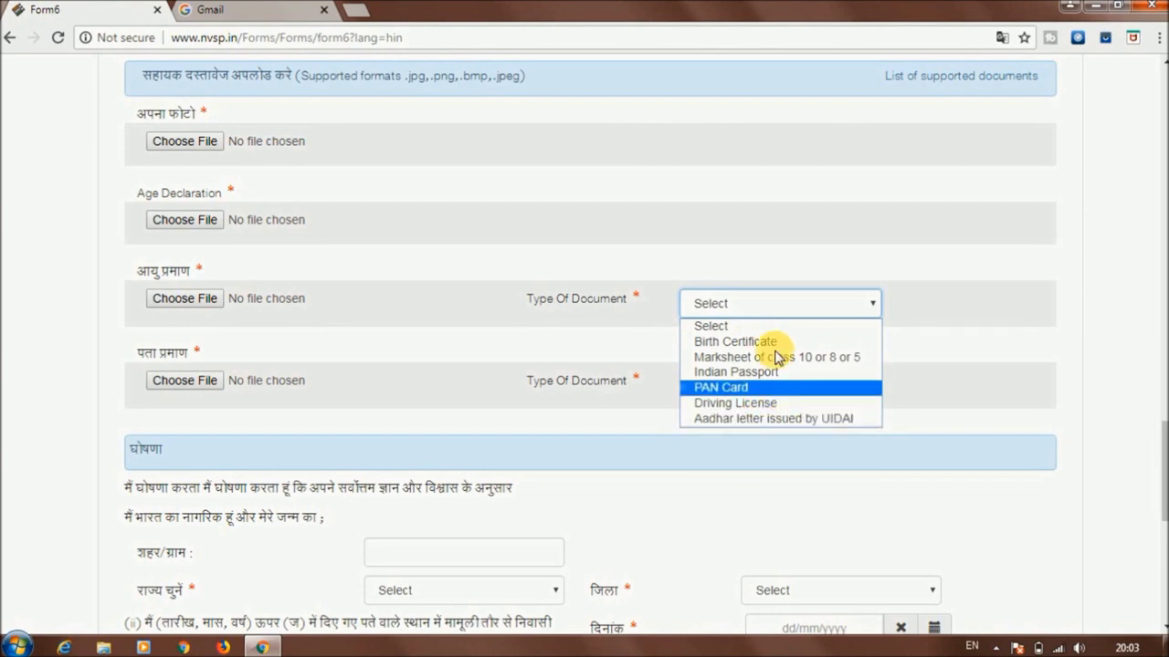
click(444, 305)
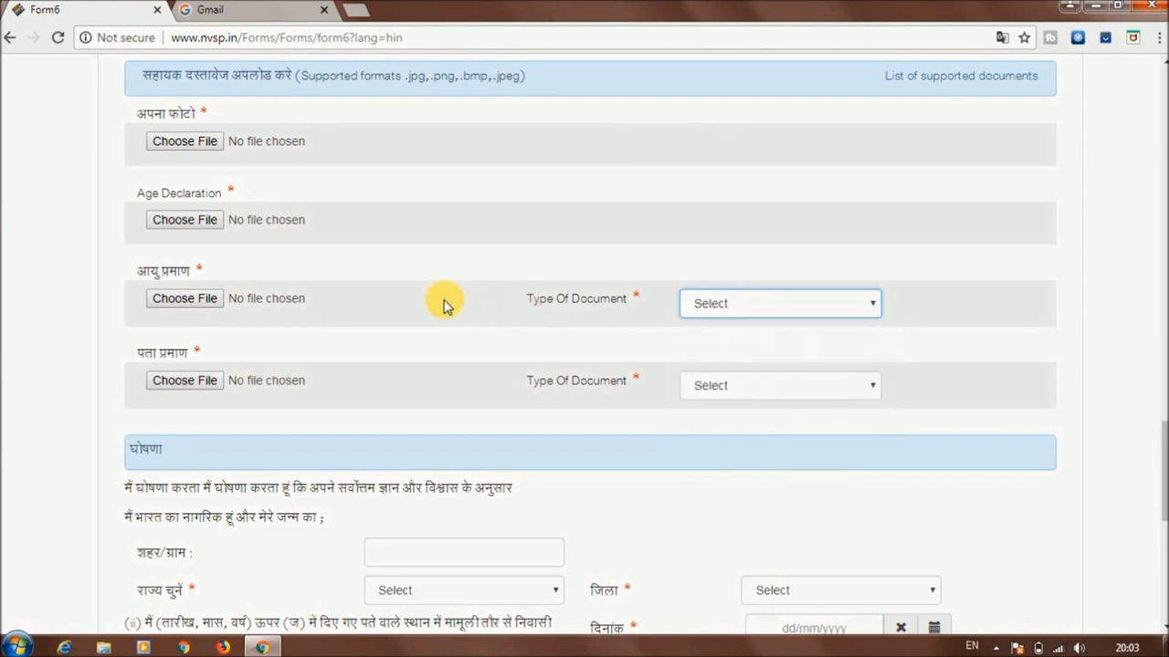
click(772, 388)
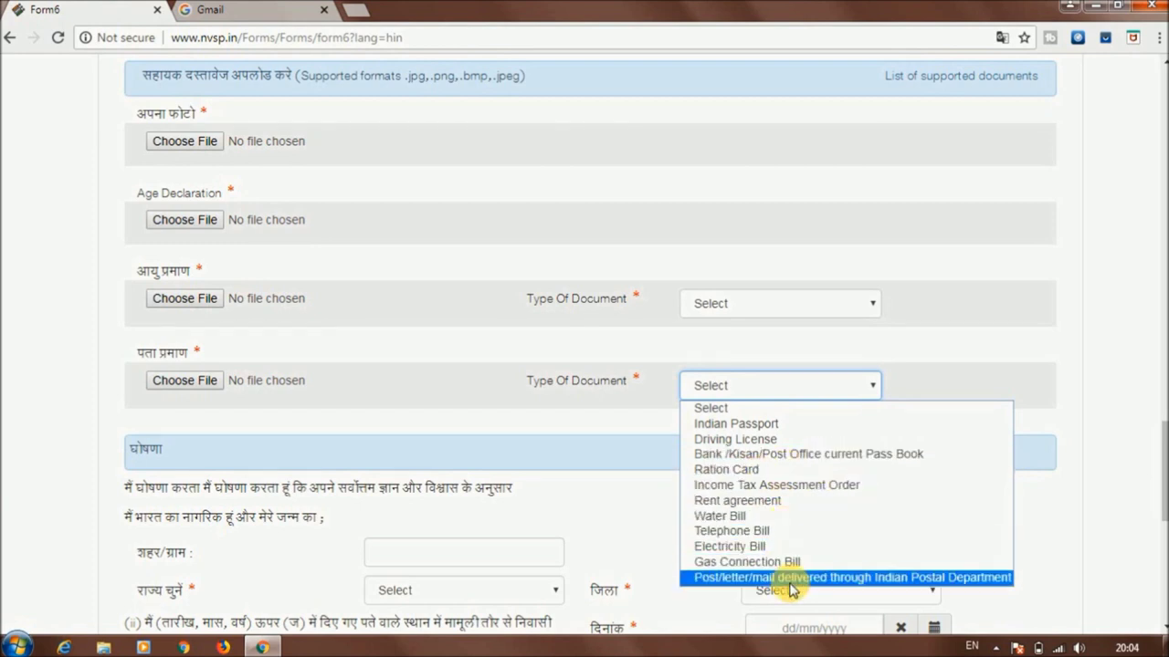
click(962, 341)
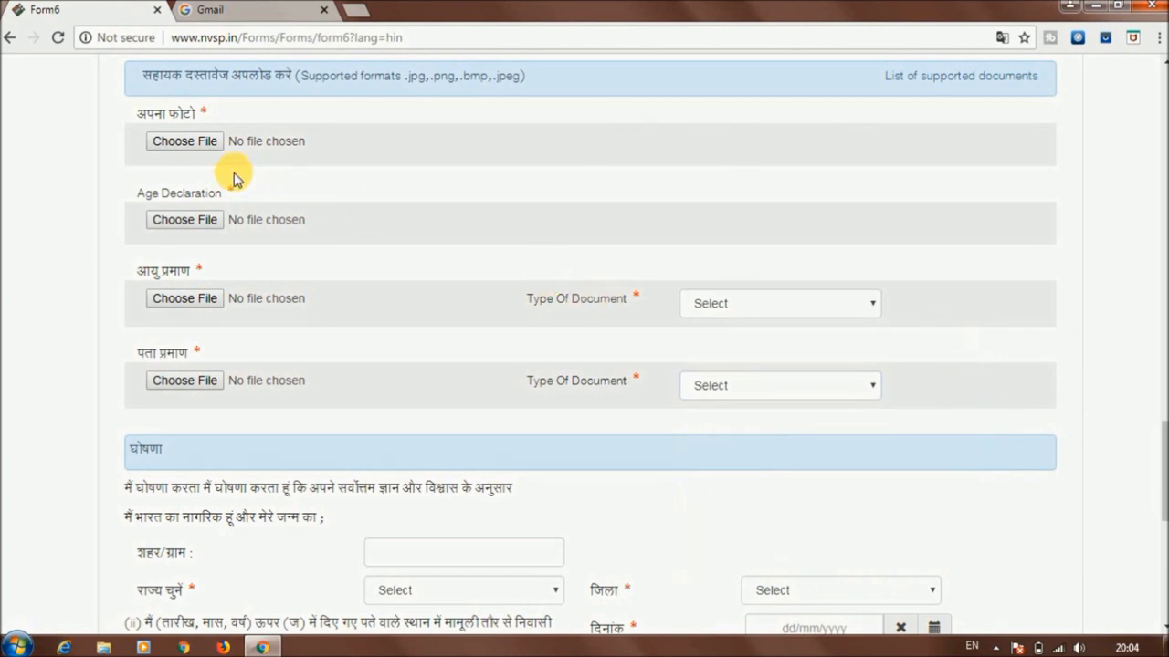
- Upload the scanned applicant photo and attach Matric Cert.jpg as the age declaration
click(210, 144)
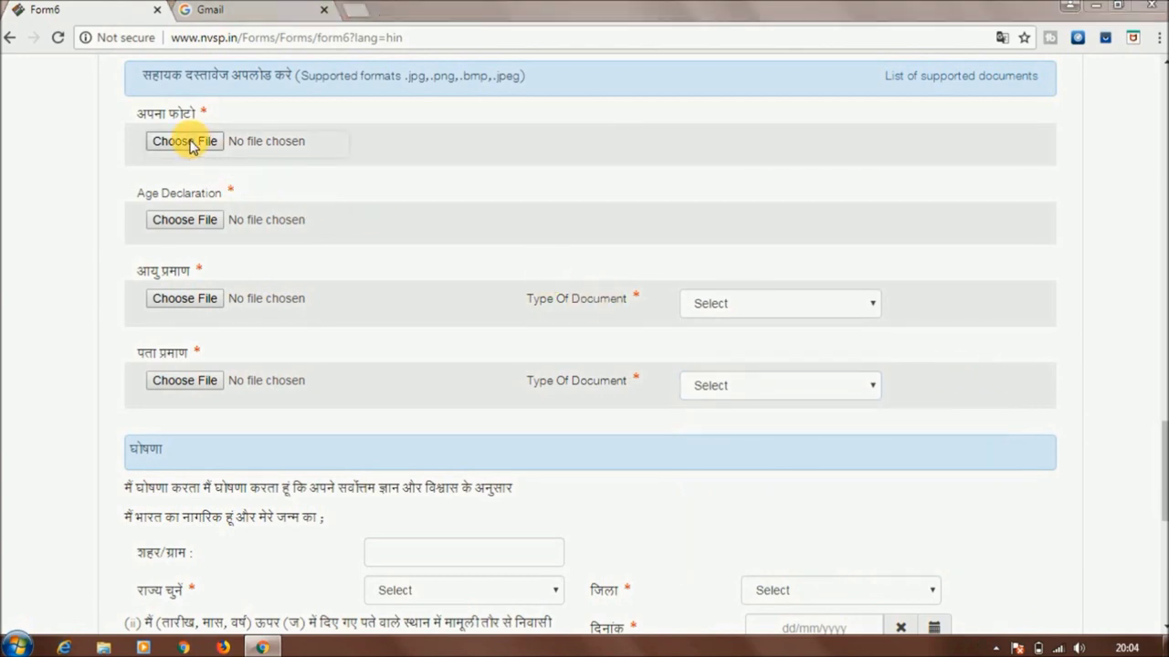
click(540, 422)
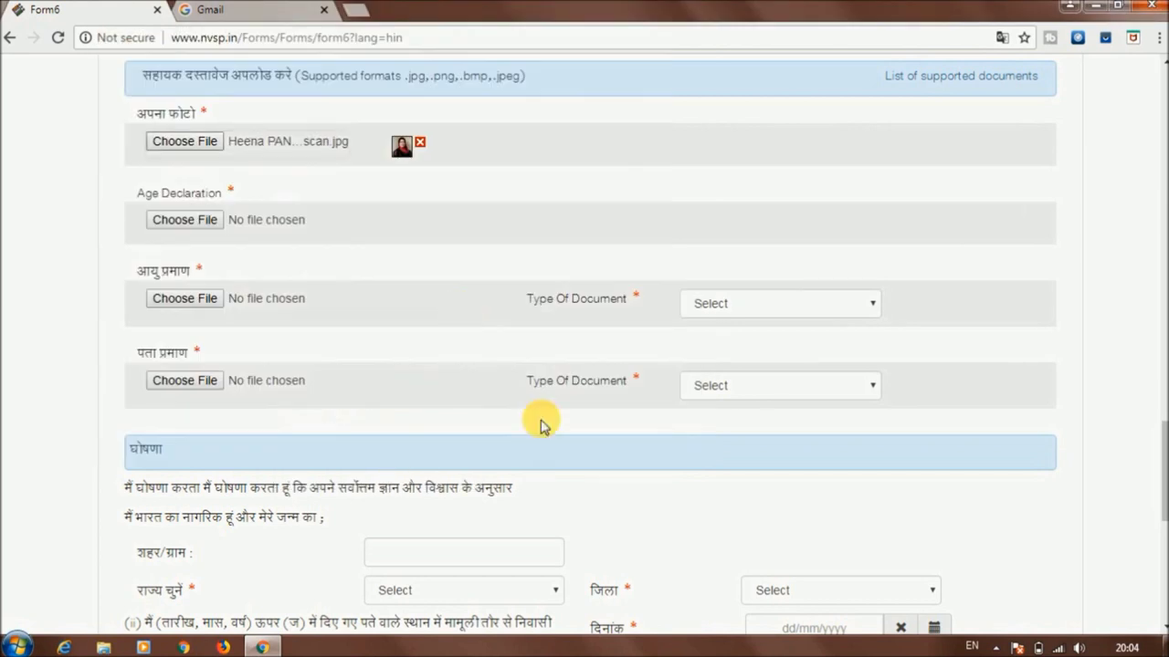
click(165, 224)
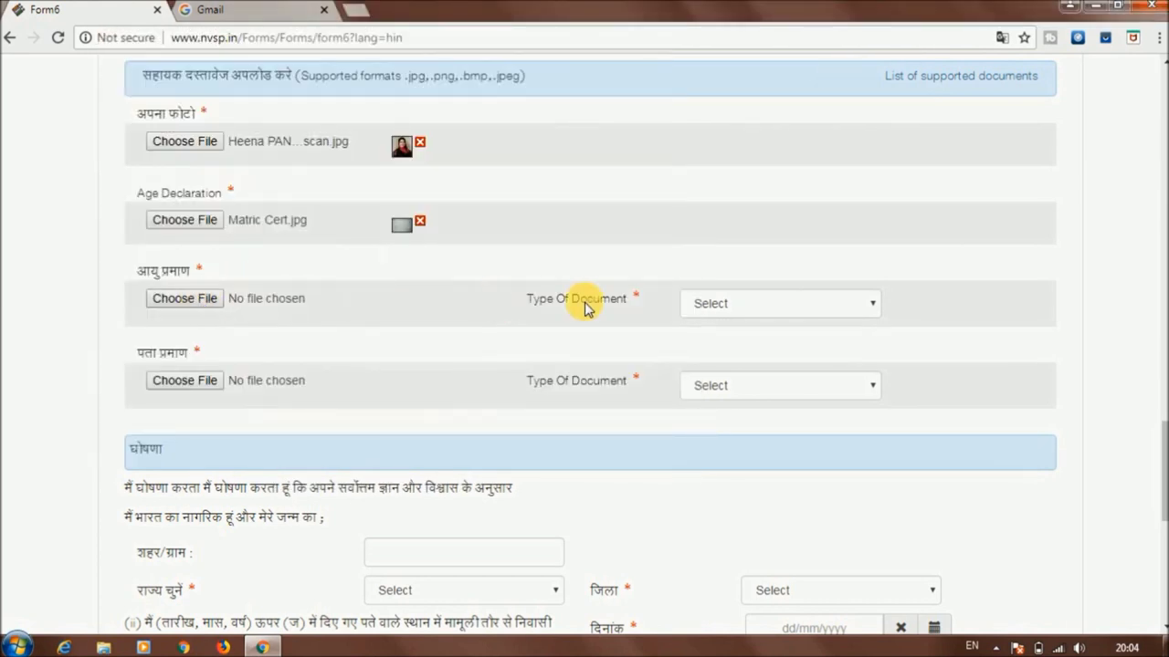
- Set the age proof type to Marksheet of class 10 or 8 or 5 and attach Matric Cert.jpg
click(751, 308)
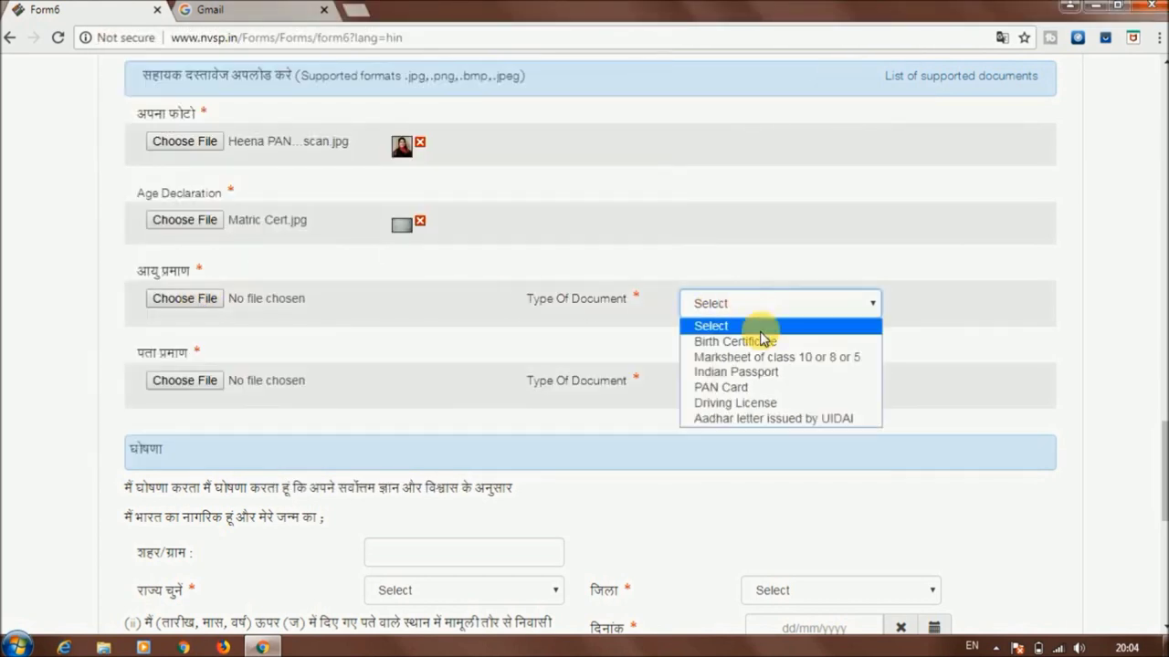
click(774, 357)
click(203, 300)
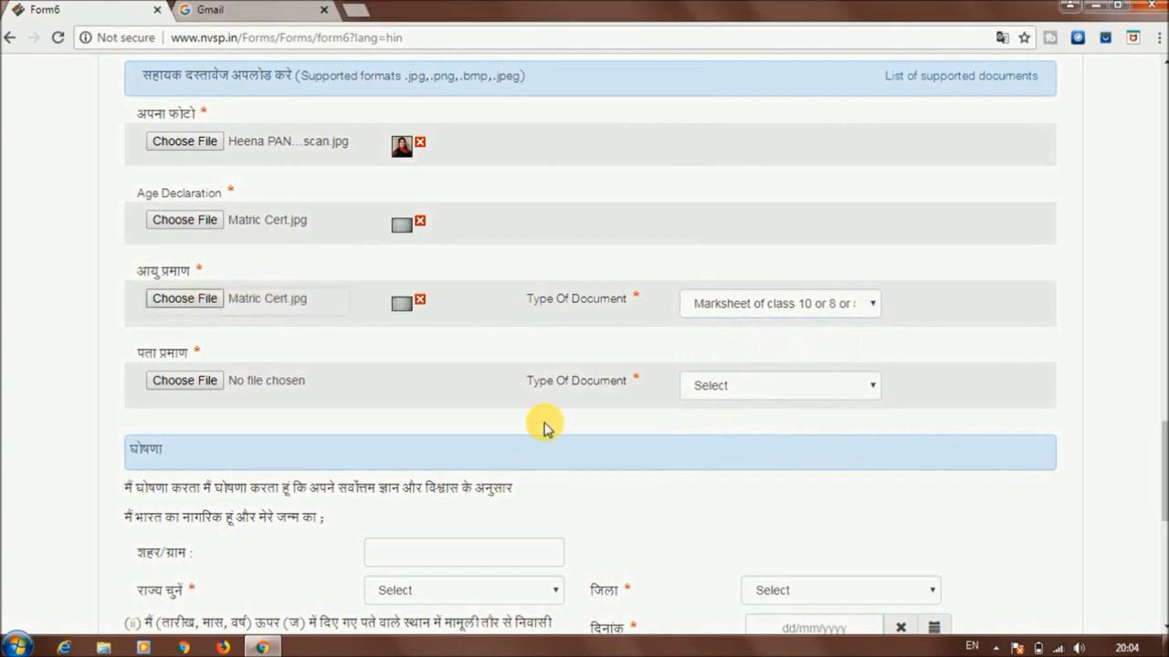
- Set the address proof type to Bank /Kisan/Post Office current Pass Book and attach the applicant's passbook scan
click(687, 390)
click(774, 454)
click(214, 380)
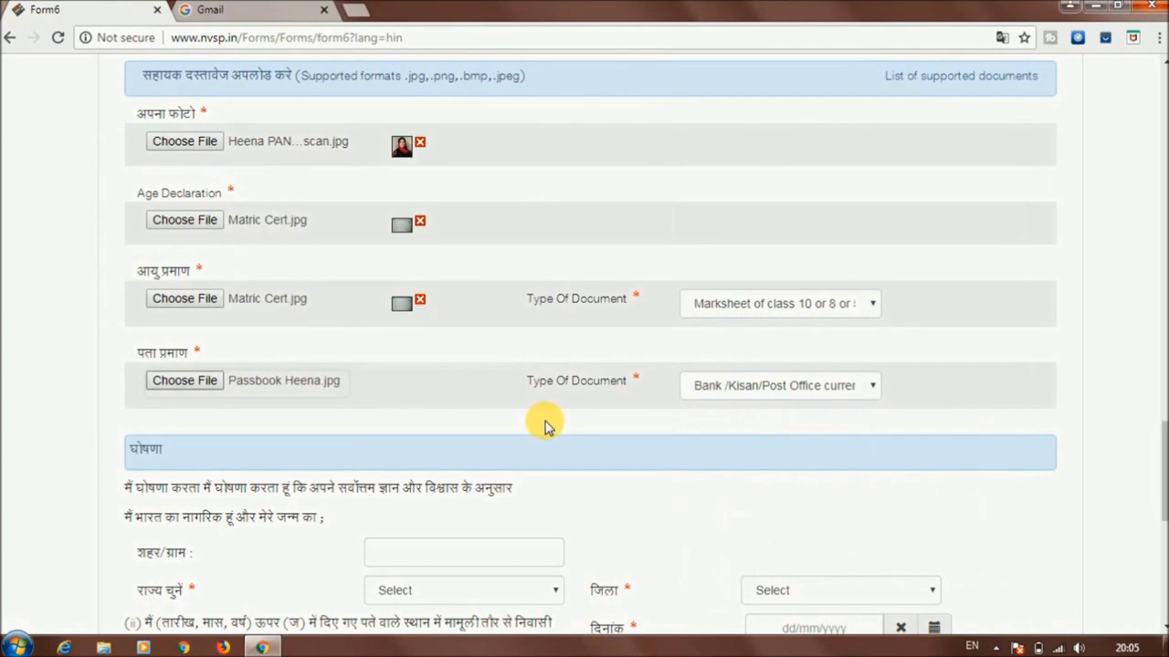
- Fill in the applicant's birth town in the declaration, choose Jharkhand as the state, and select the district
drag(1159, 422, 1158, 494)
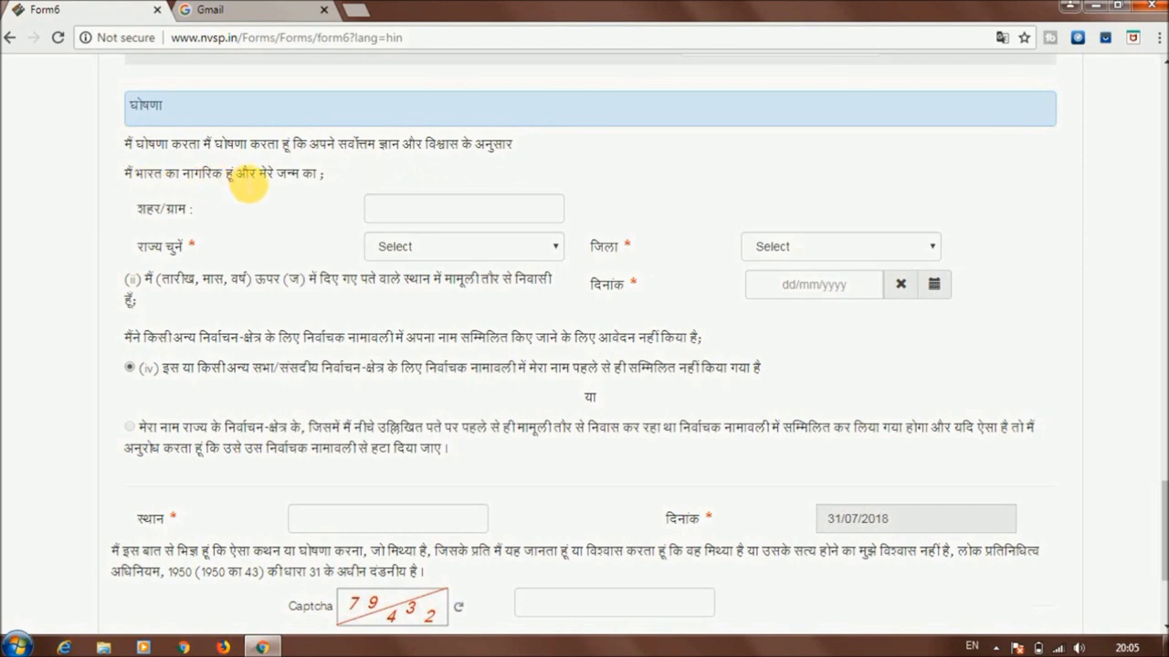
click(406, 214)
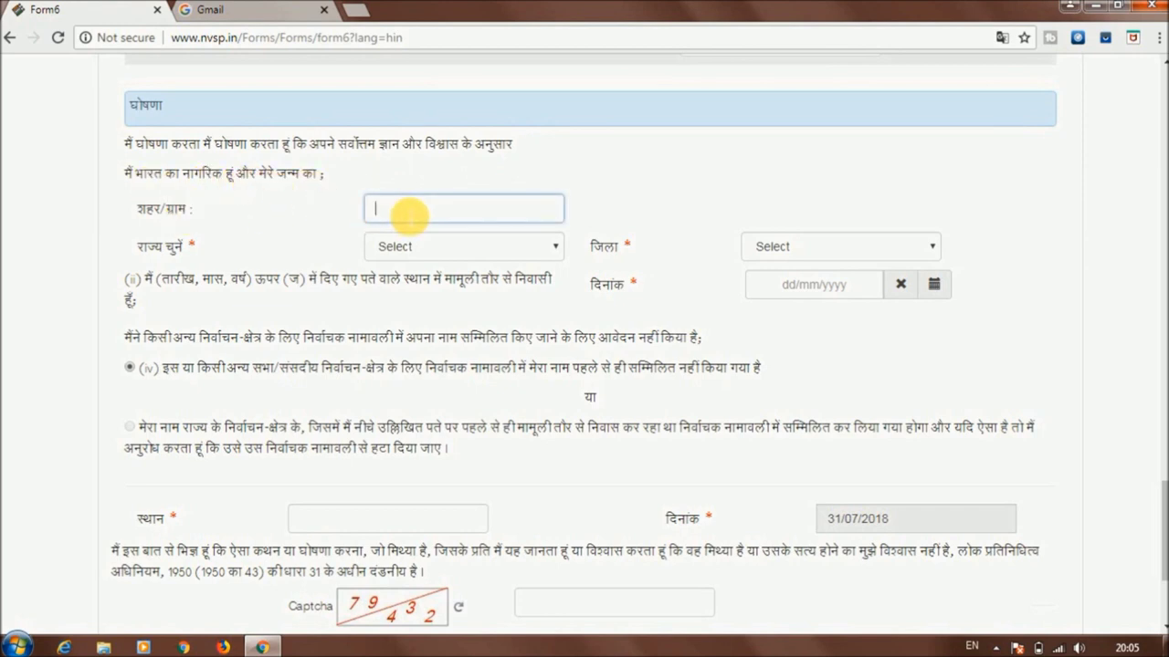
key(Caps_Lock)
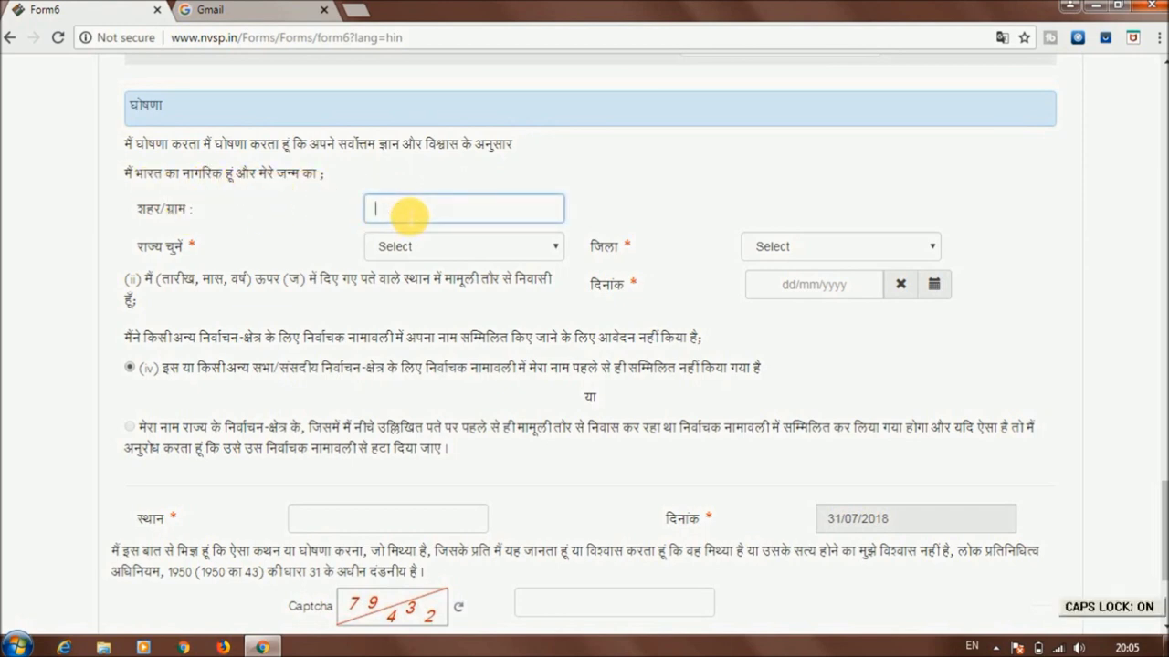
click(463, 252)
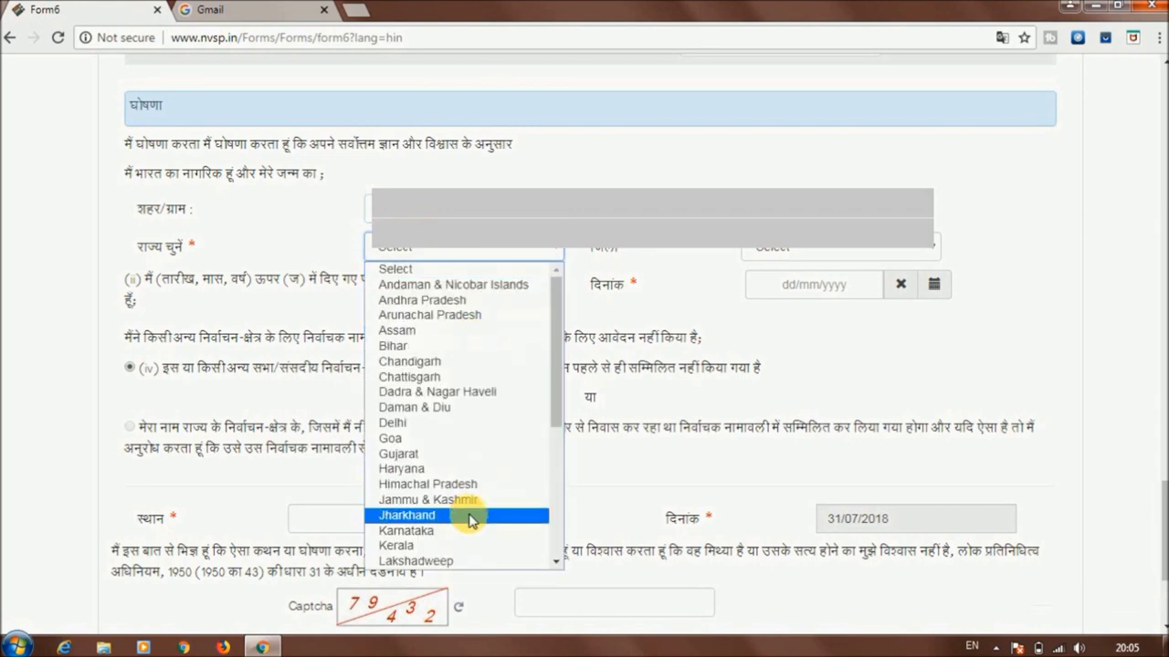
click(469, 516)
click(849, 248)
click(852, 409)
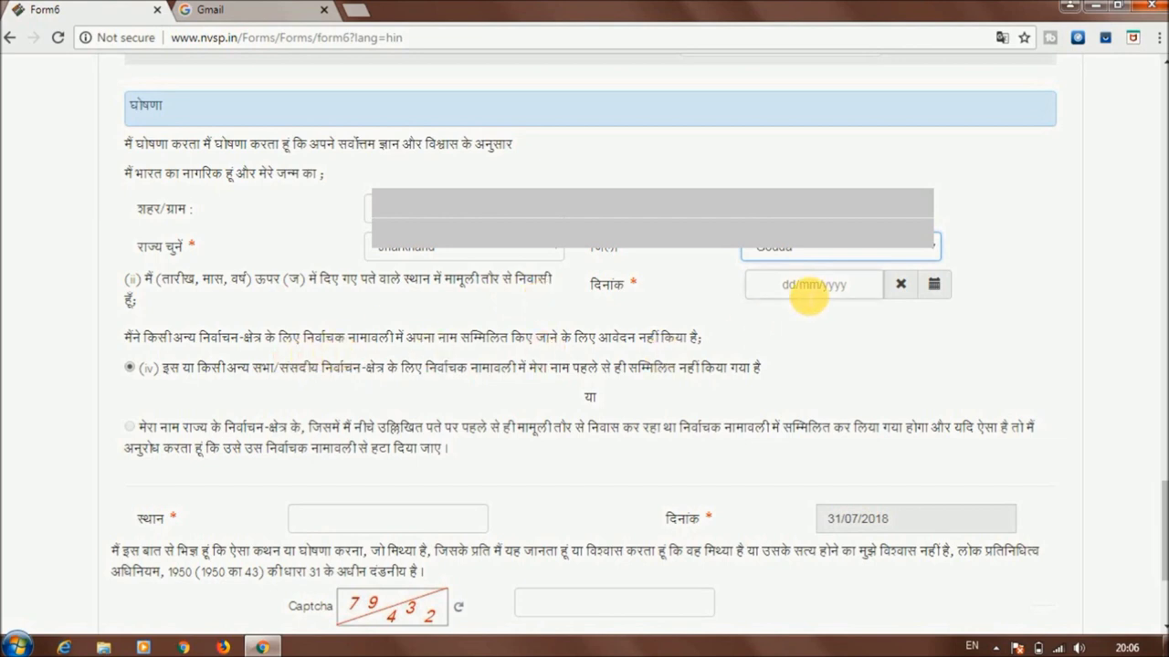
- Set the declaration's residency date to 31/07/2018 and fill in the place of the declaration
click(810, 291)
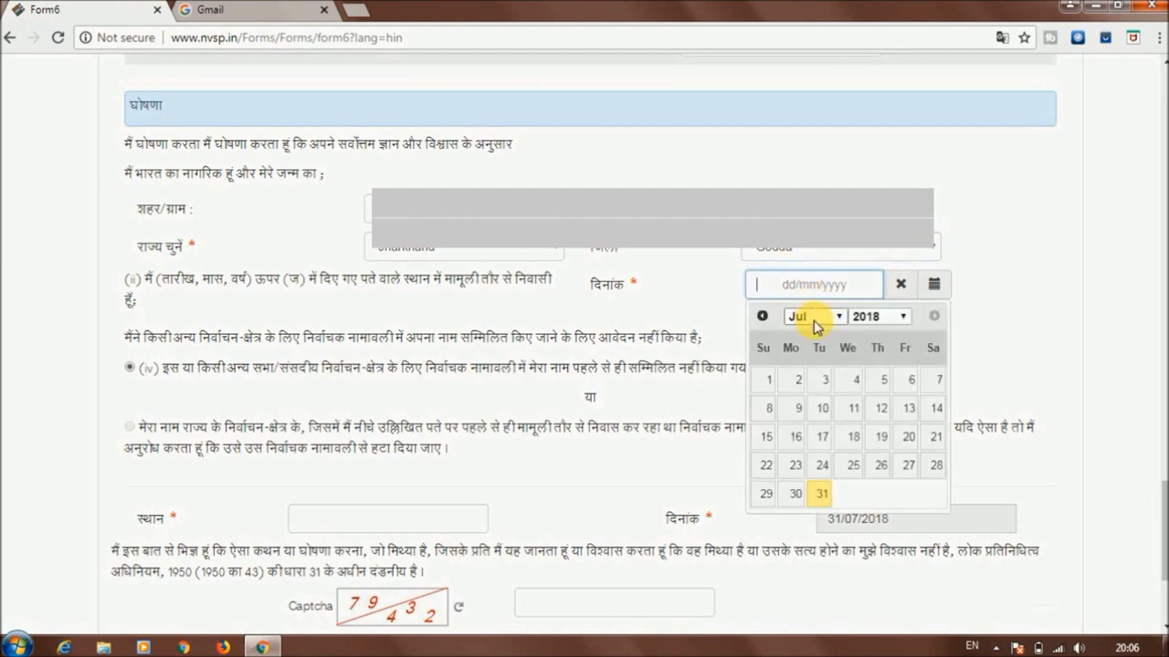
click(822, 492)
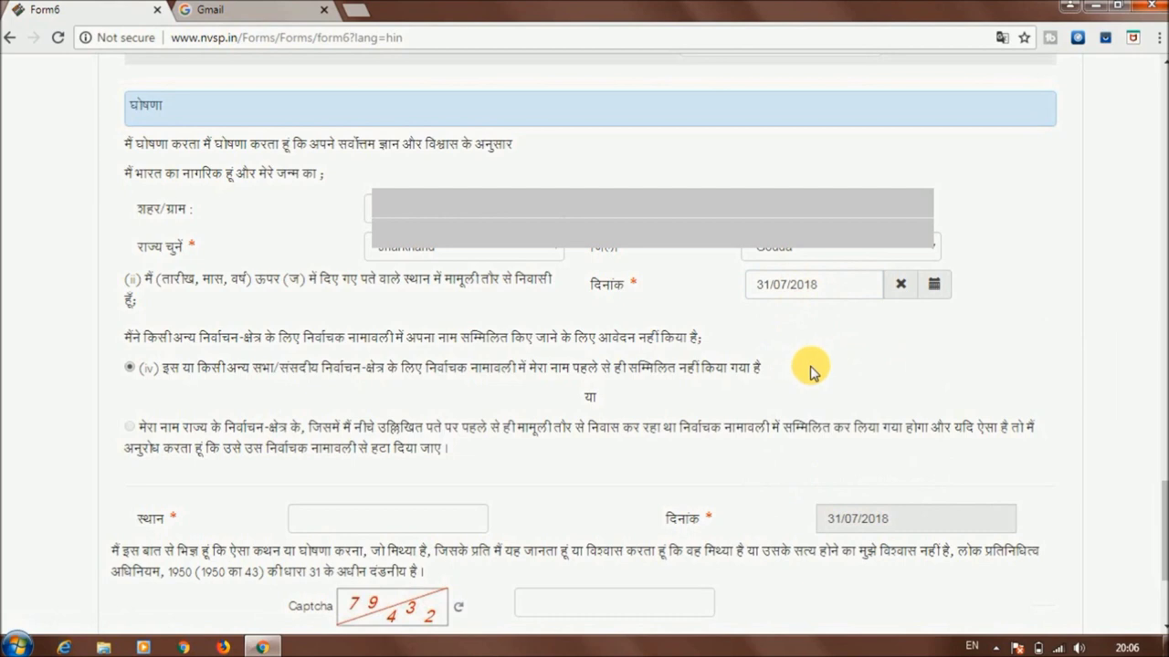
scroll(813, 370, down, 2)
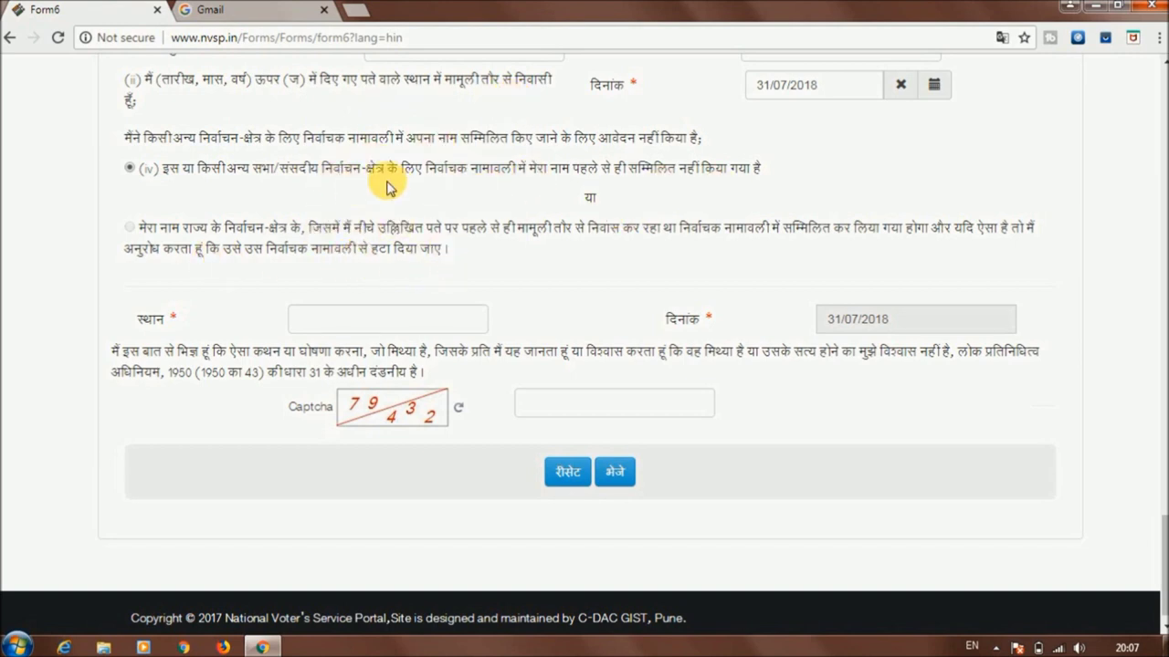
click(327, 327)
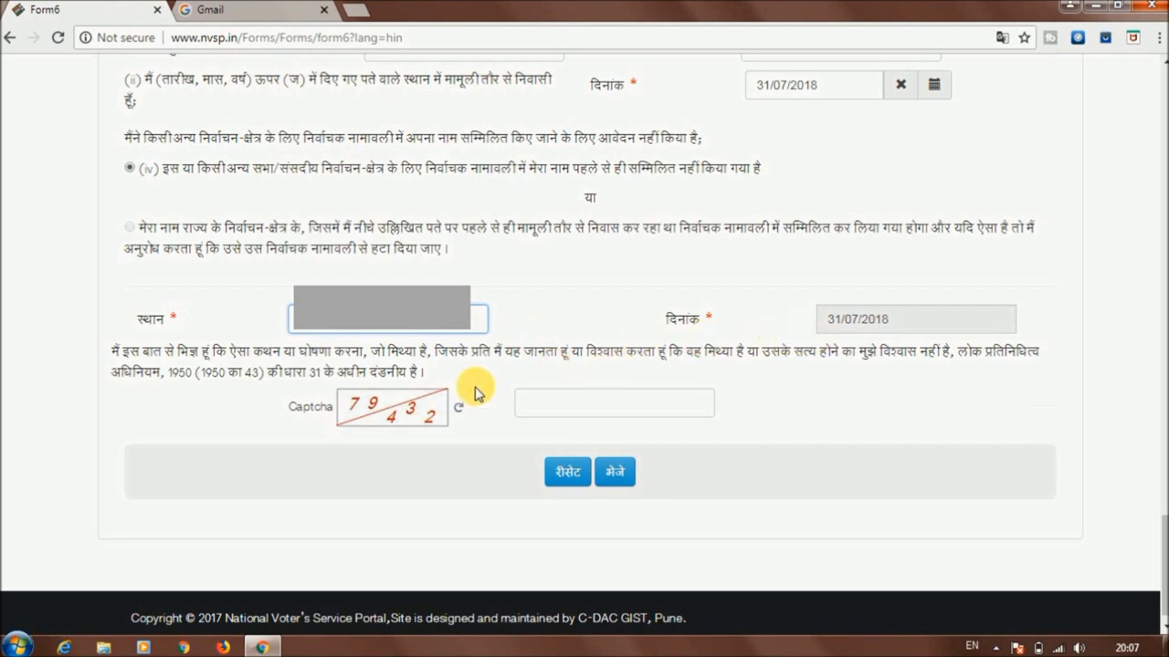
- Enter the captcha code and submit the completed Form 6
click(553, 409)
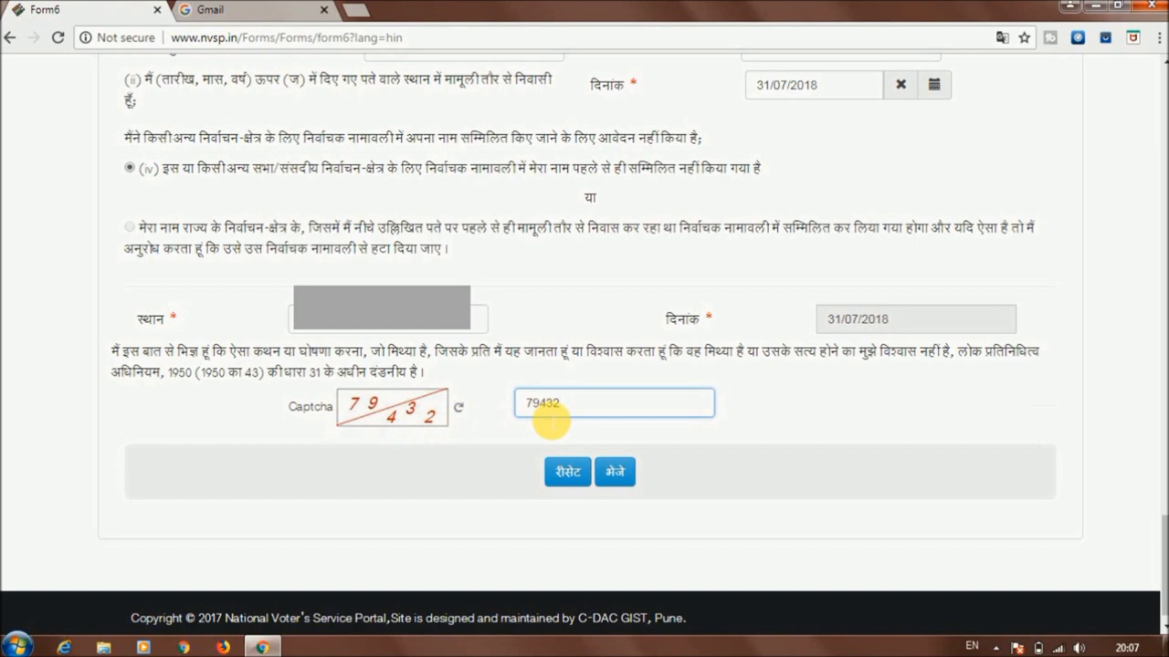
click(613, 475)
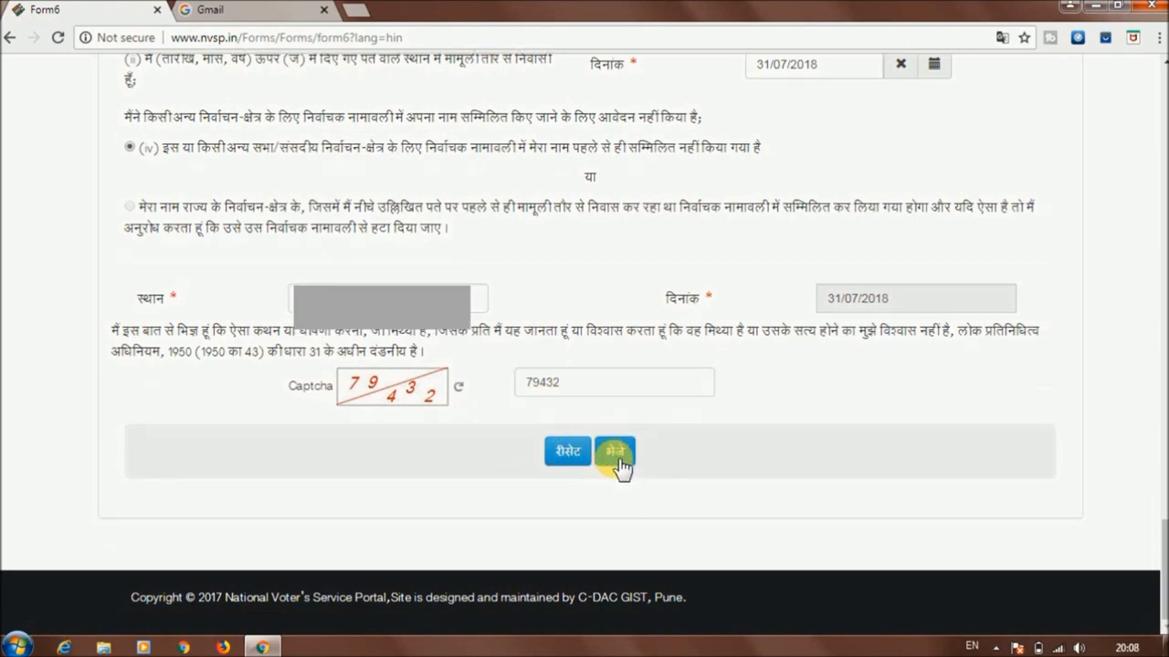
click(617, 464)
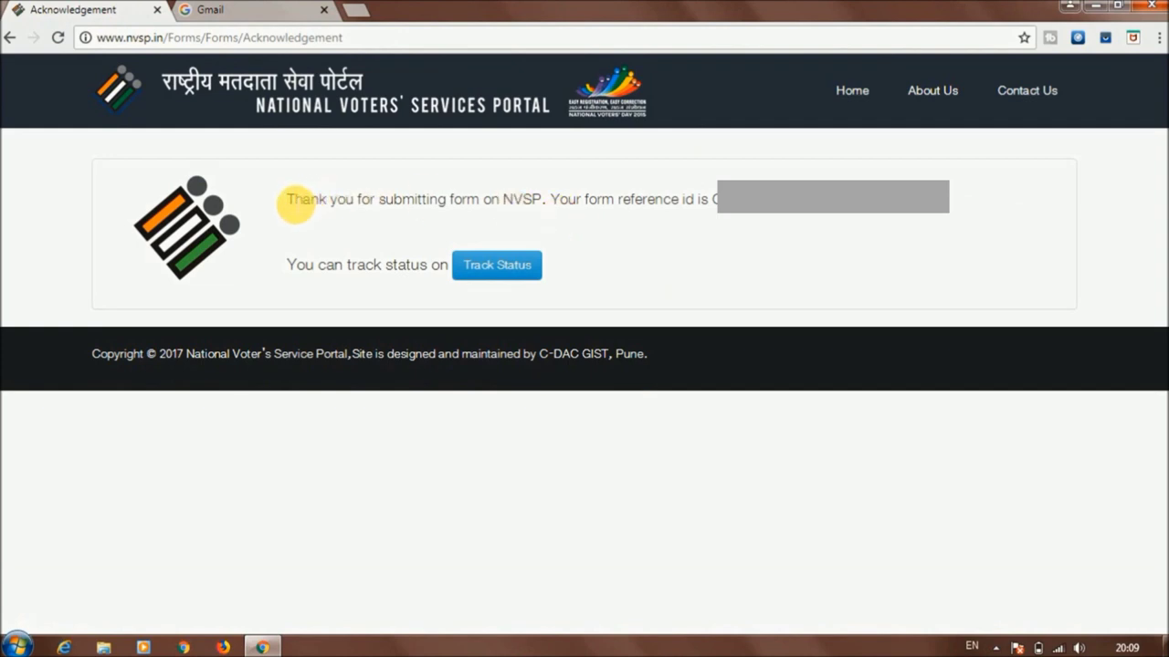
- Highlight the acknowledgement text and the form reference id on the submission page
drag(288, 200, 783, 219)
click(633, 204)
click(740, 222)
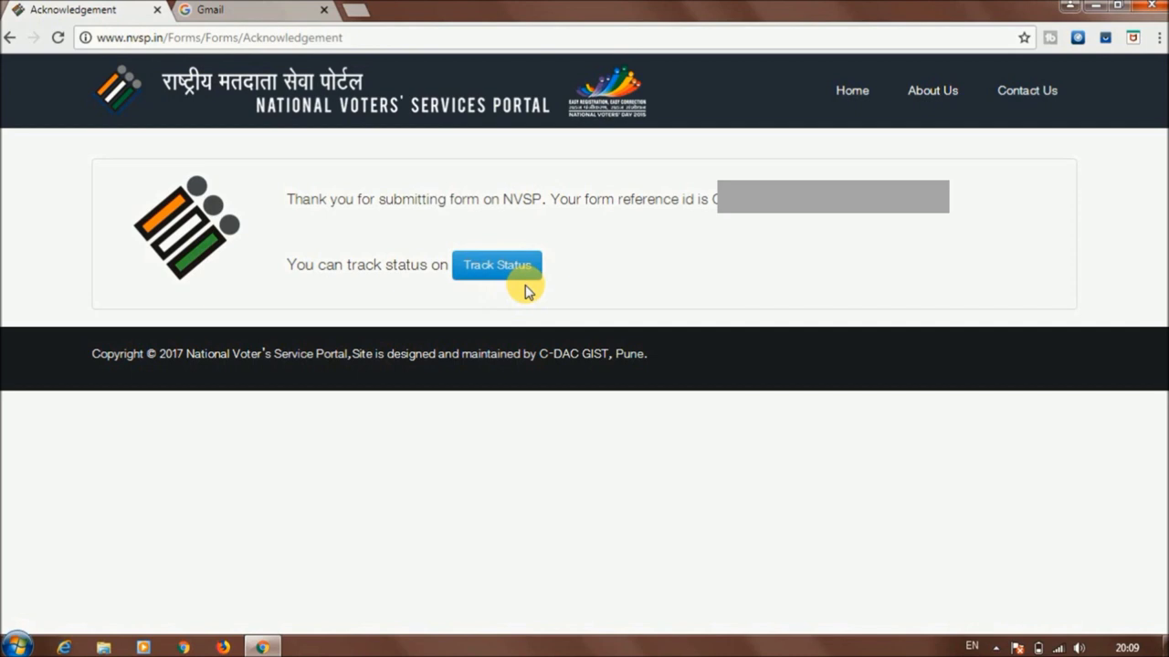
drag(713, 200, 807, 208)
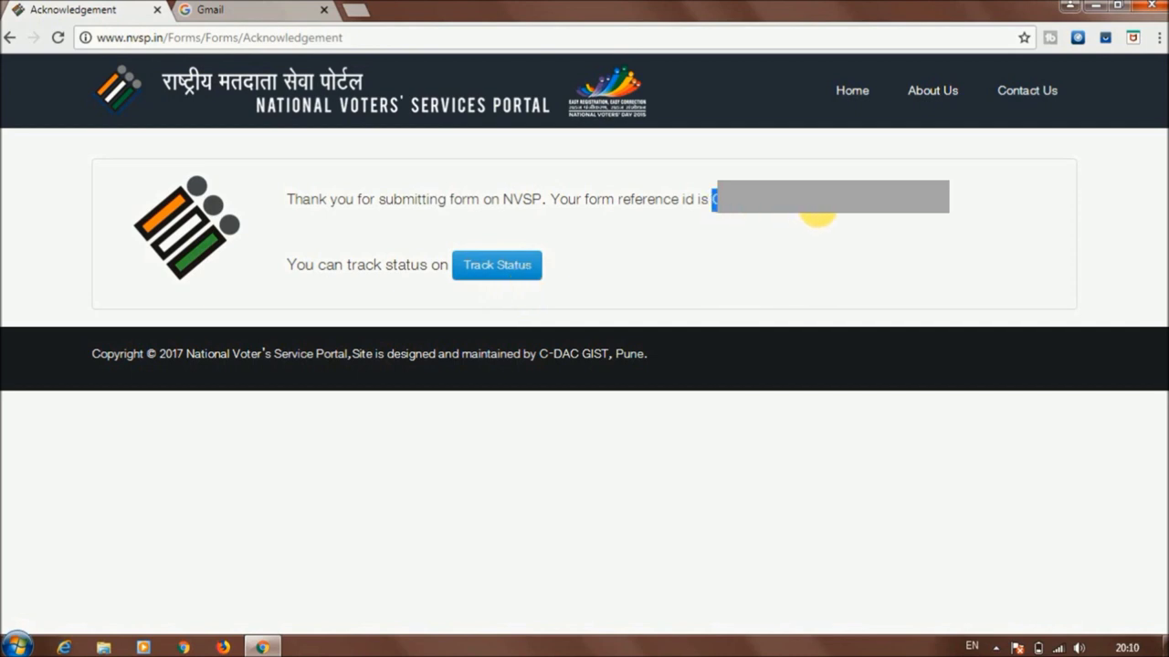
- Track the online application status using the form's reference id and review the progress stages and applicant details
click(501, 271)
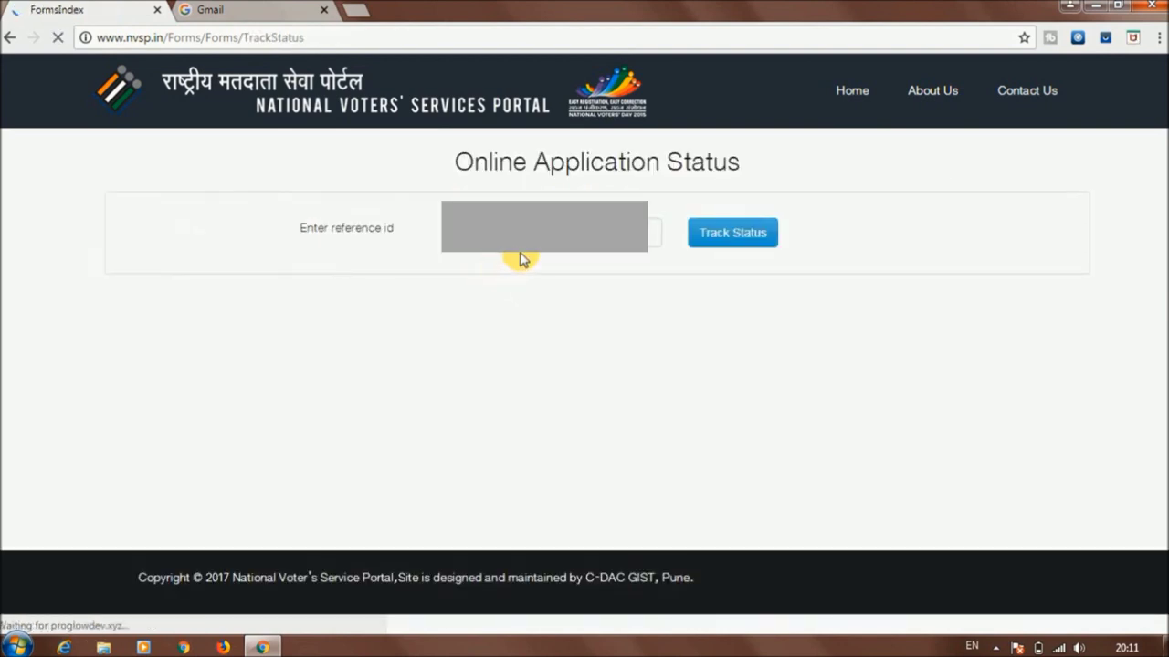
click(503, 243)
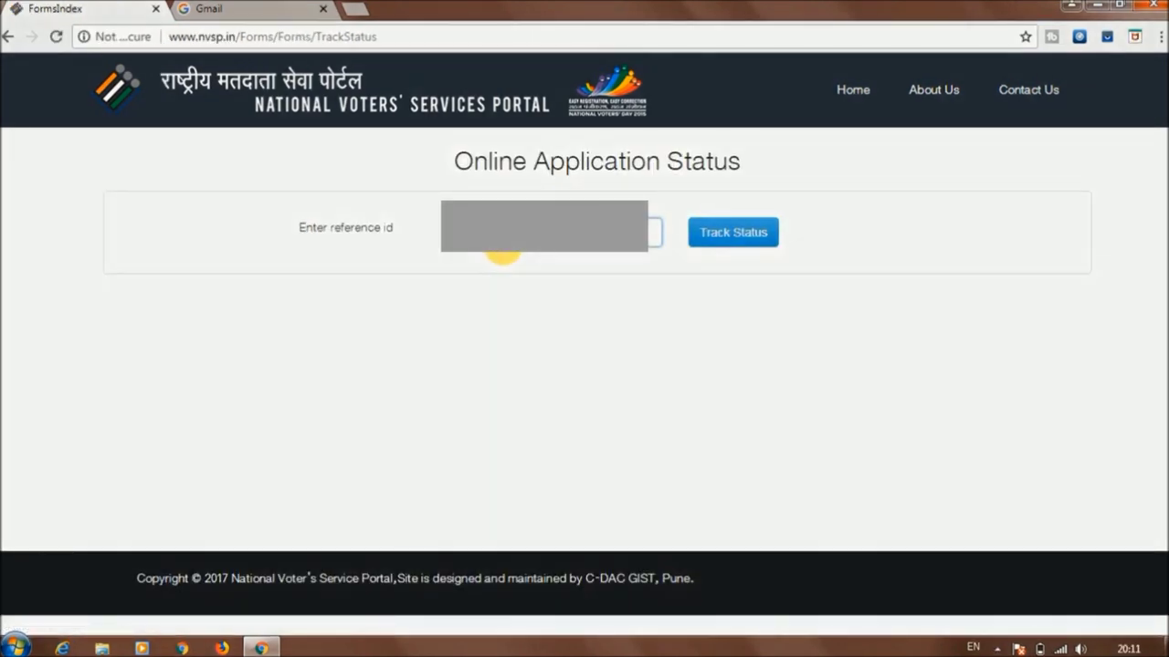
click(742, 243)
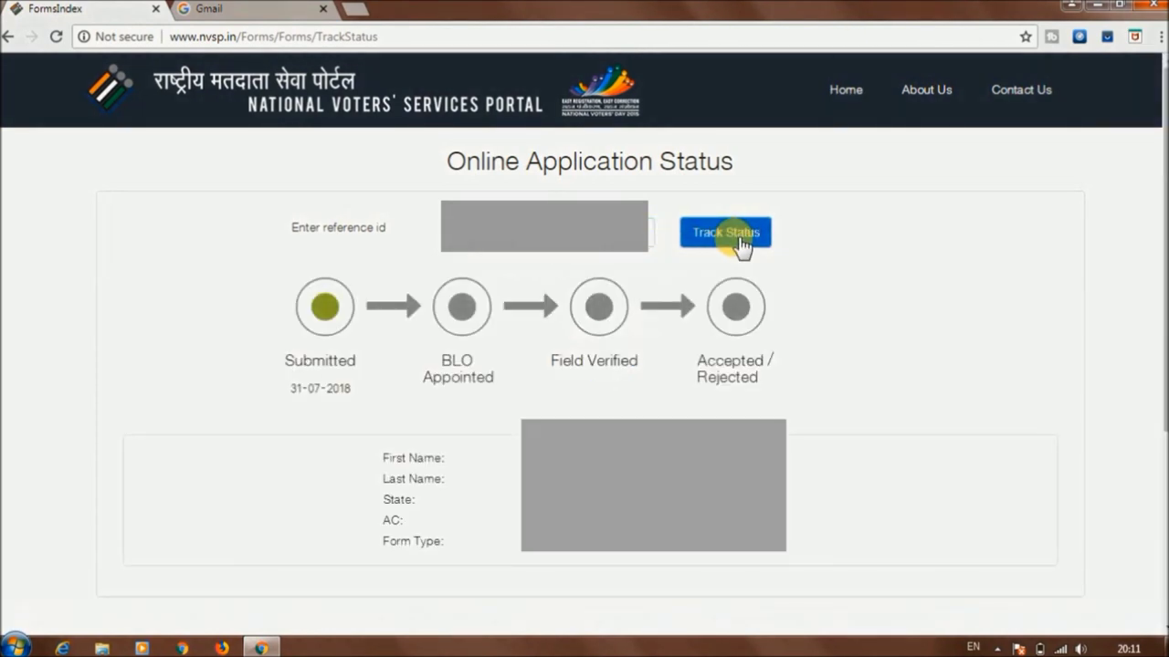
scroll(1077, 191, down, 1)
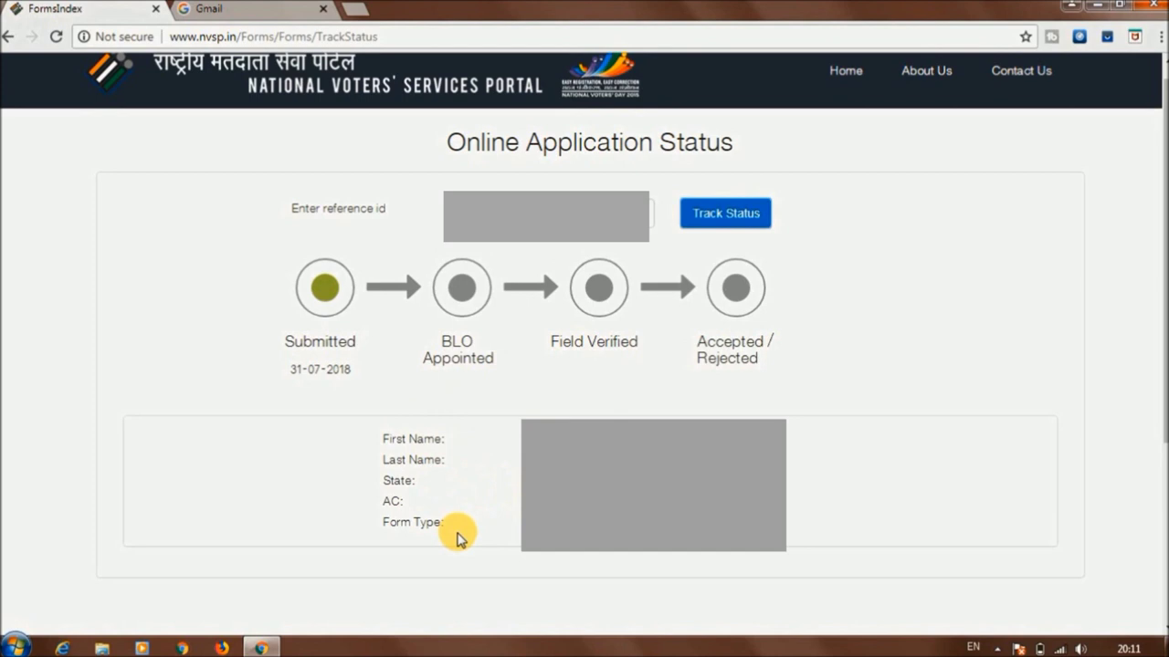
scroll(853, 99, up, 1)
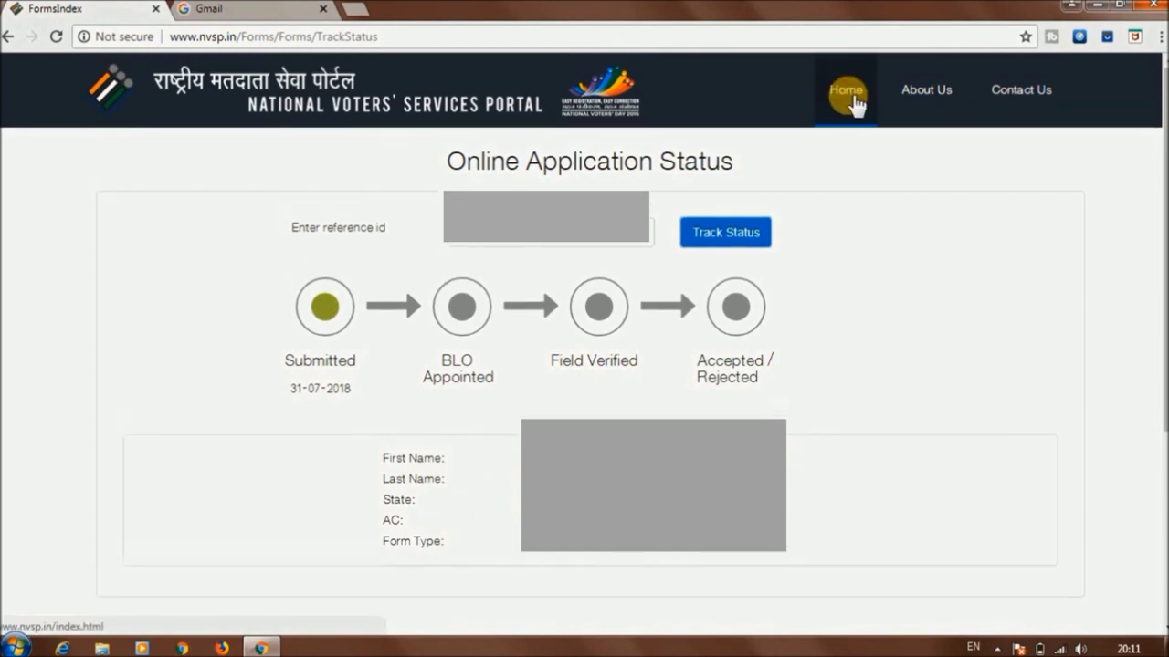
- Return to the portal's home page and bring the Track application status service into view
click(852, 98)
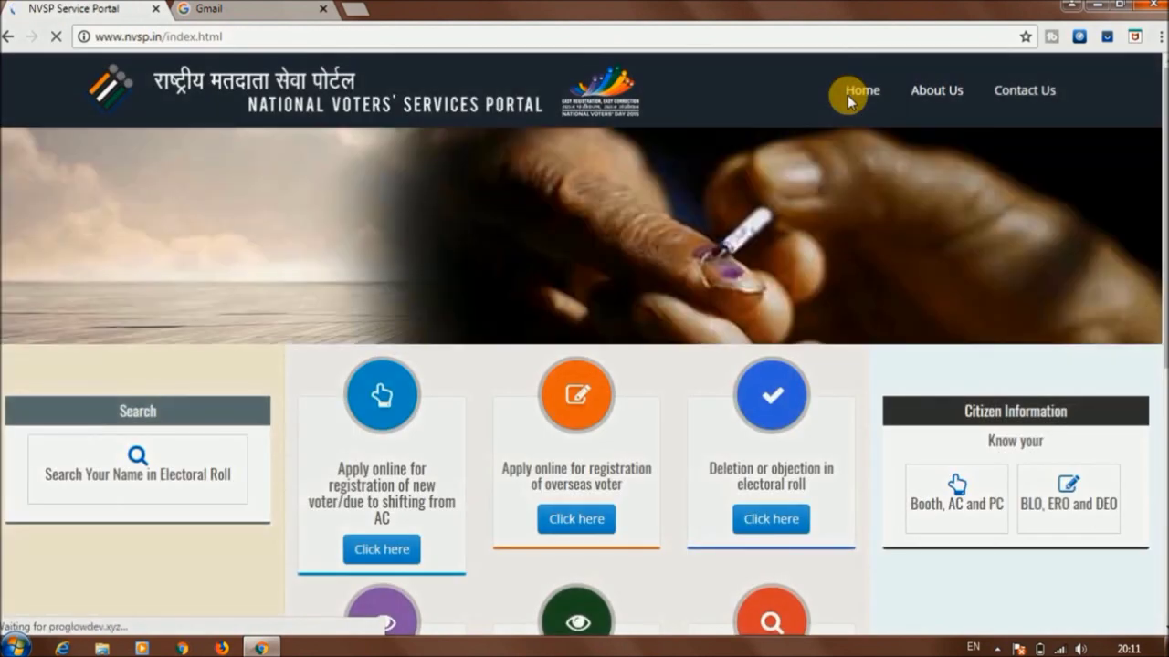
scroll(1159, 160, down, 2)
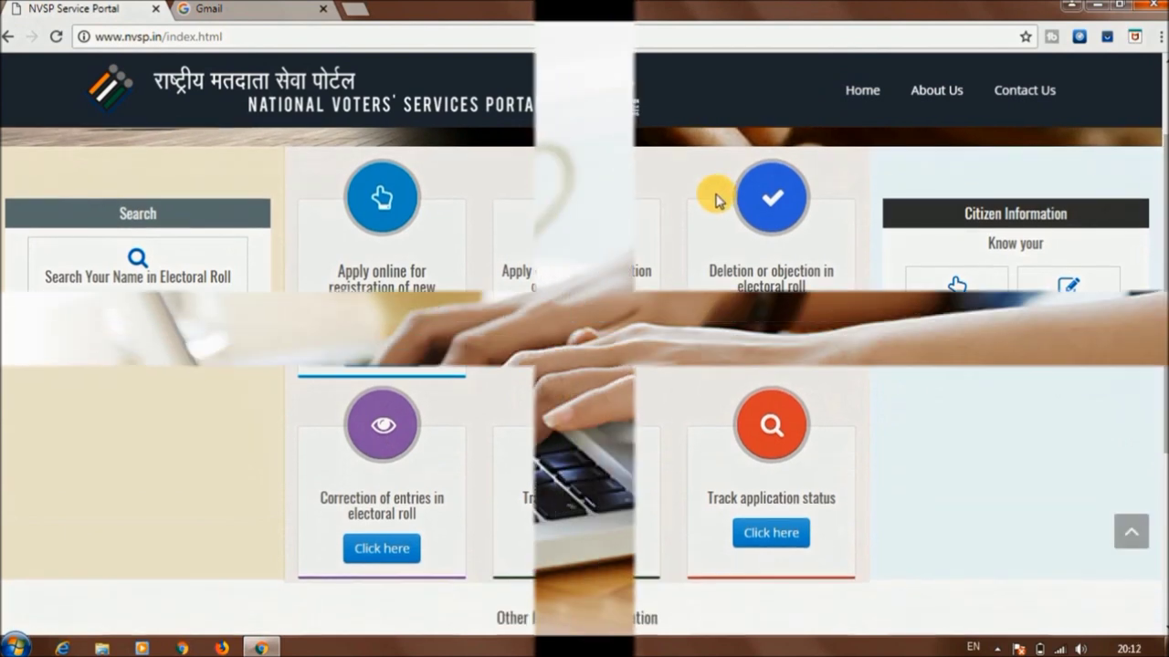